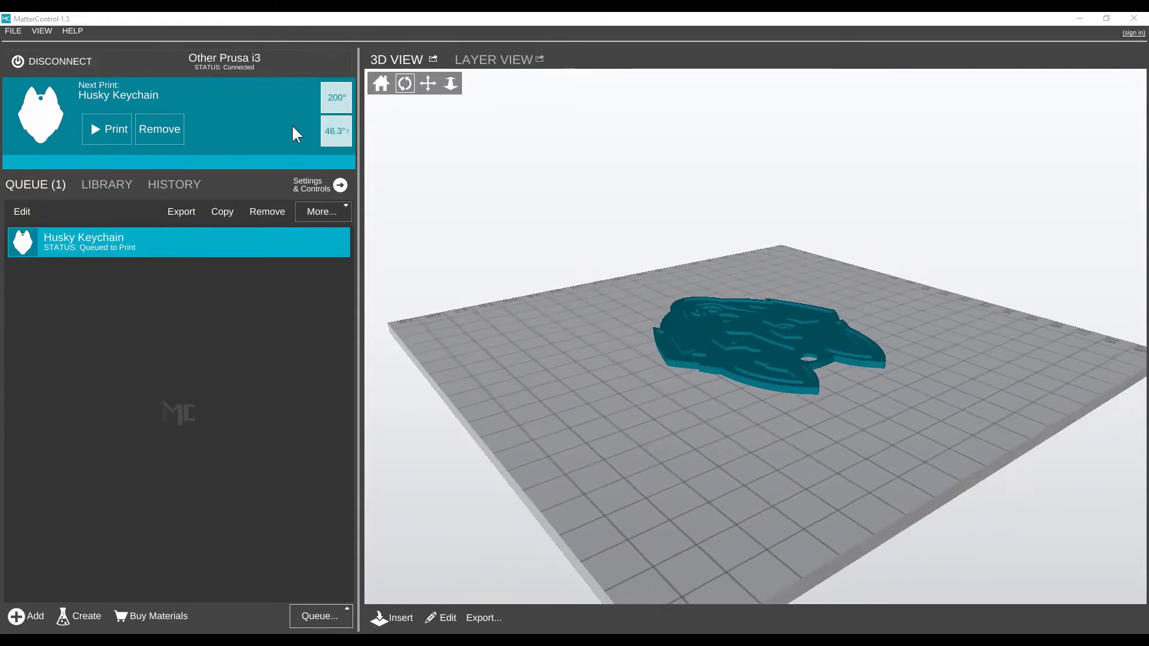
pyautogui.moveTo(335, 112)
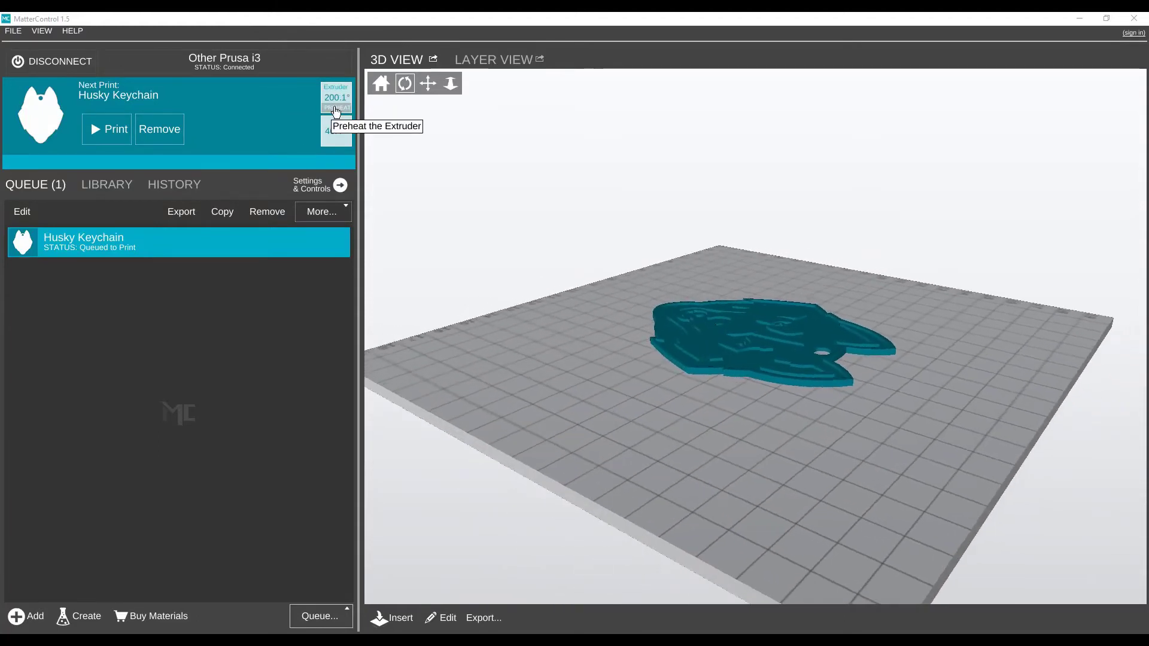
pyautogui.moveTo(334, 142)
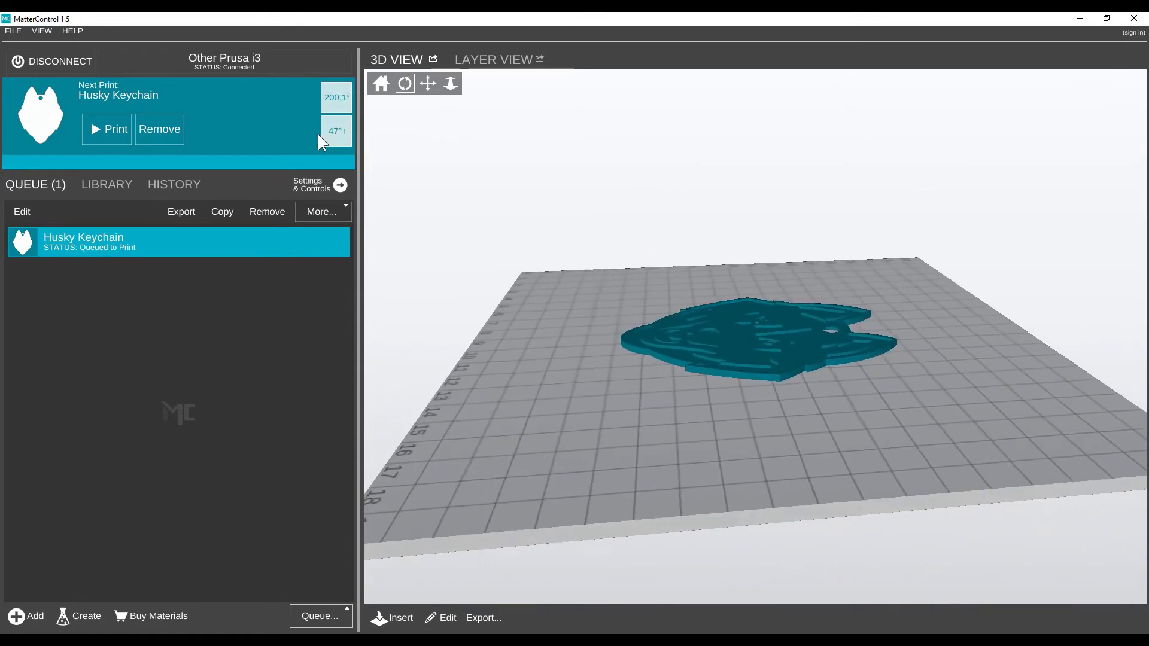
pyautogui.moveTo(250, 249)
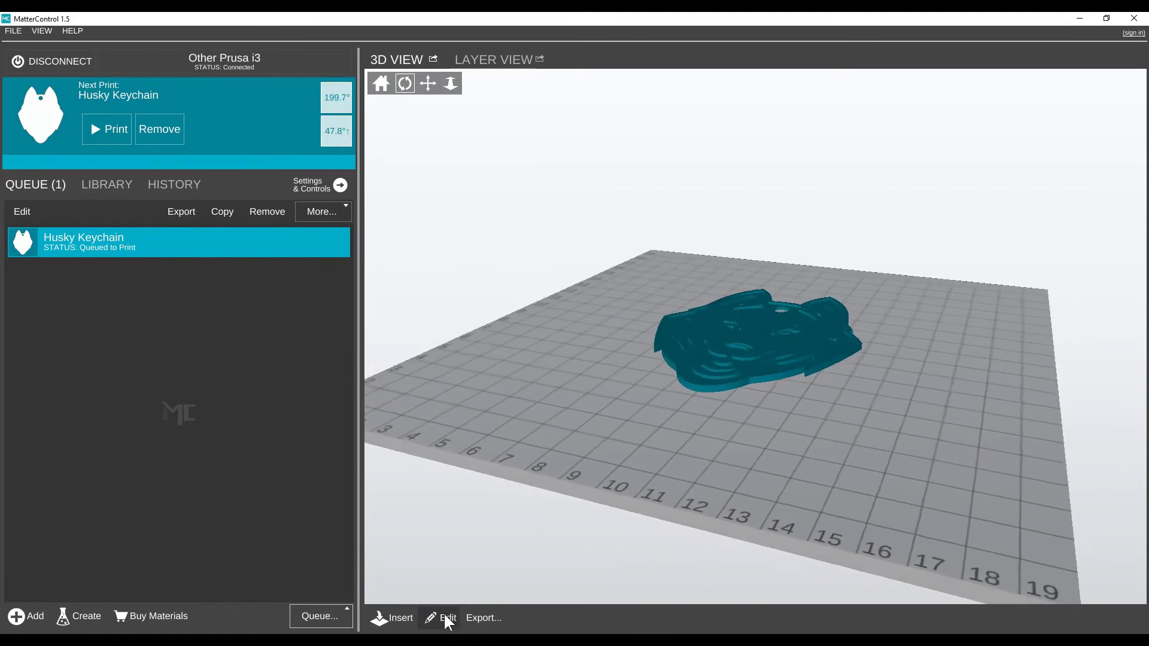
# Step: Edit the Husky Keychain model and scale it proportionally to a Y size of 50
pyautogui.click(444, 616)
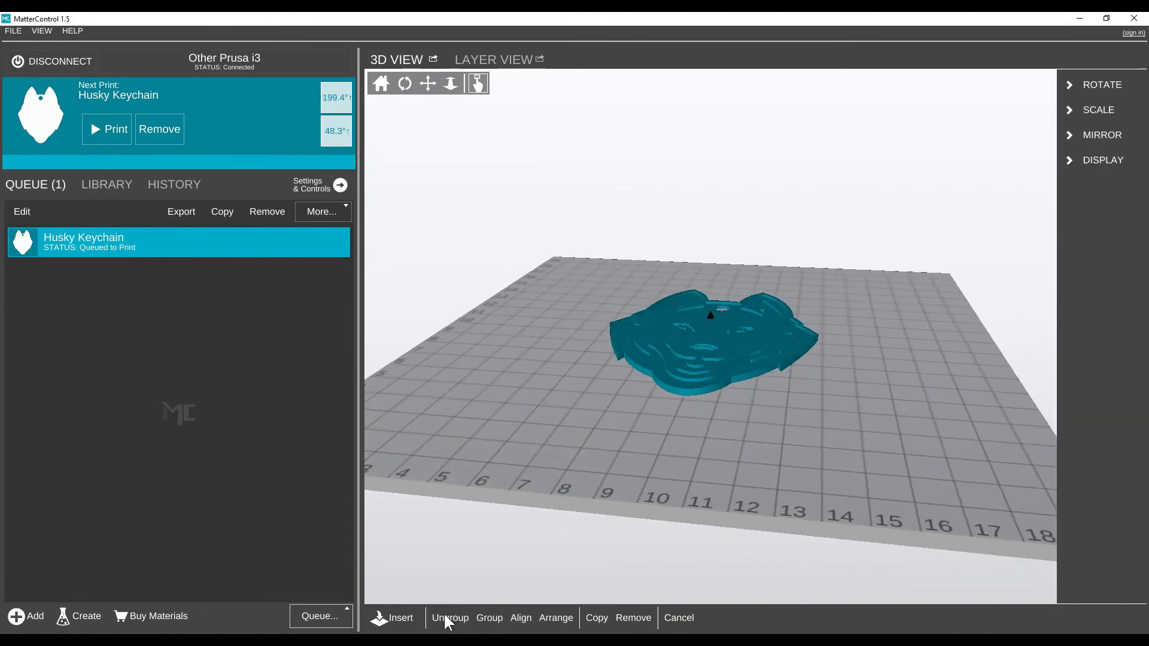
pyautogui.click(1099, 114)
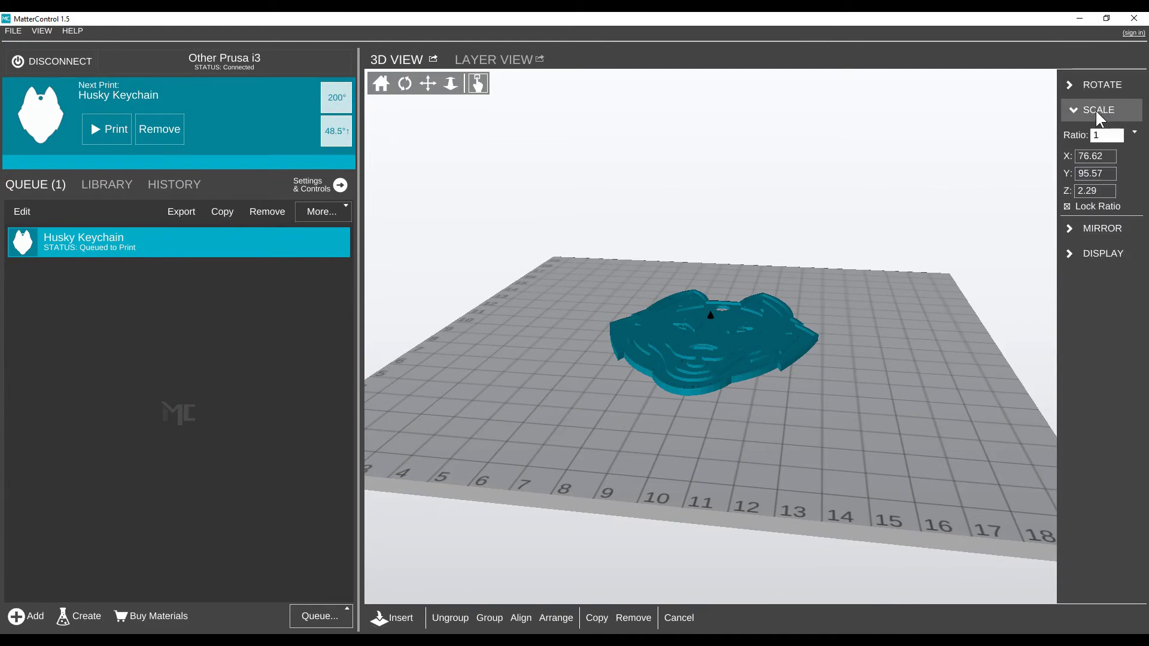
pyautogui.click(1108, 174)
pyautogui.write('50')
pyautogui.click(1117, 174)
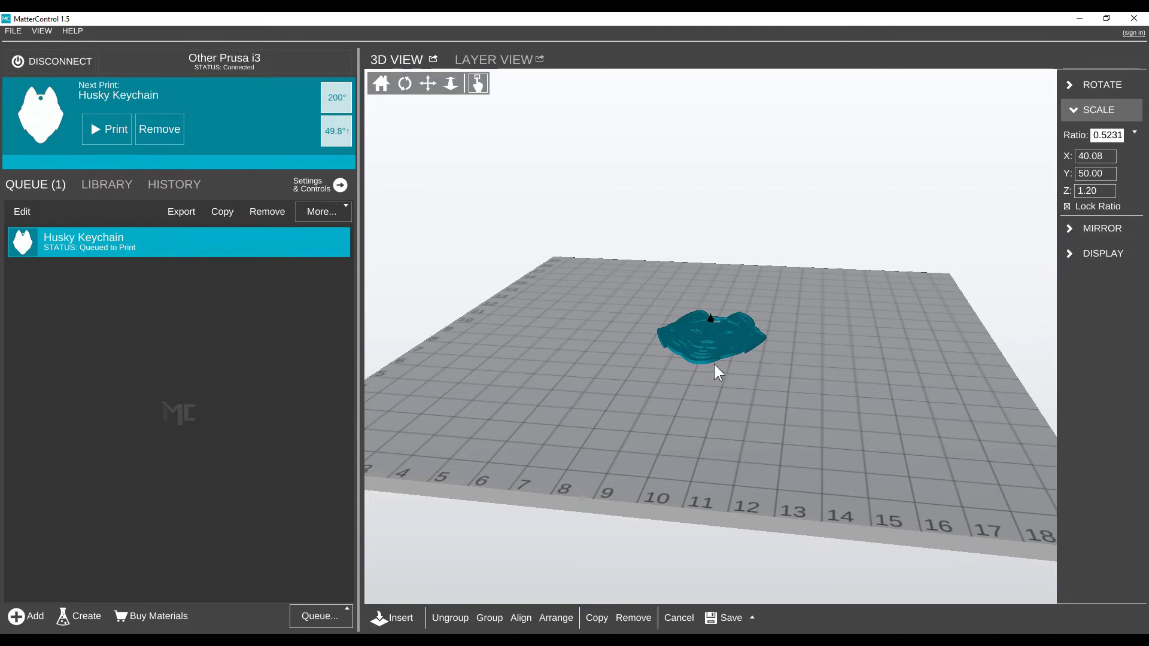
# Step: Unlock the scale ratio and set the keychain's Z size to 2
pyautogui.click(1067, 206)
pyautogui.click(1095, 191)
pyautogui.write('1')
pyautogui.click(1105, 195)
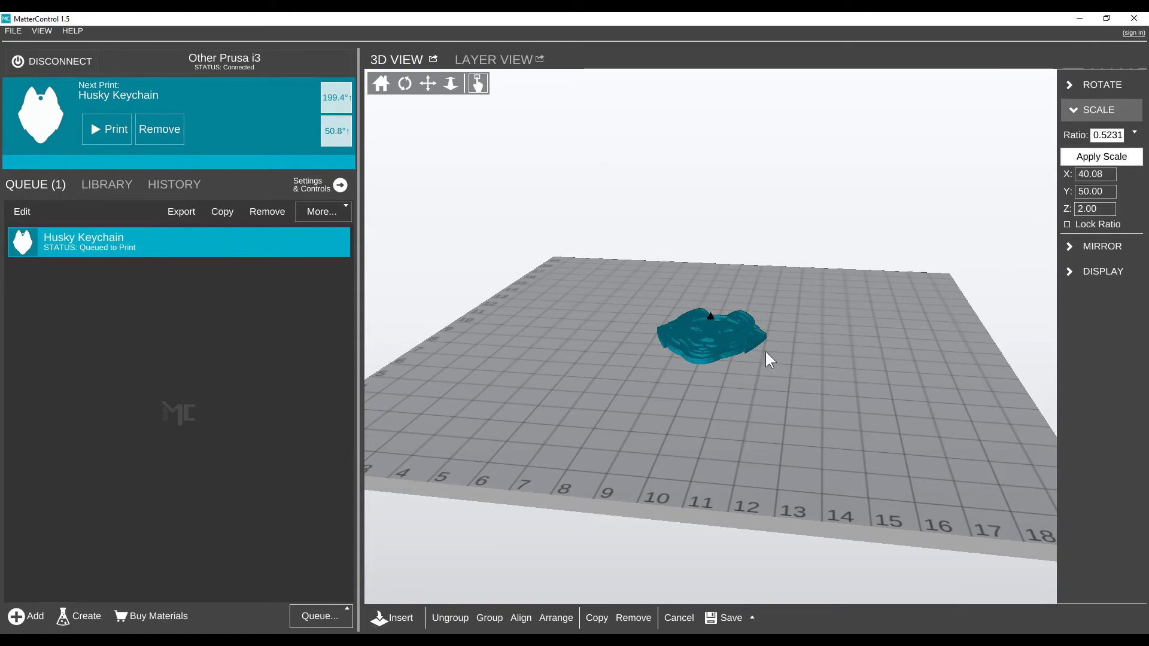
# Step: Copy the scaled keychain until there are nine and arrange them all automatically on the print bed
pyautogui.scroll(4, 714, 344)
pyautogui.scroll(-10, 714, 344)
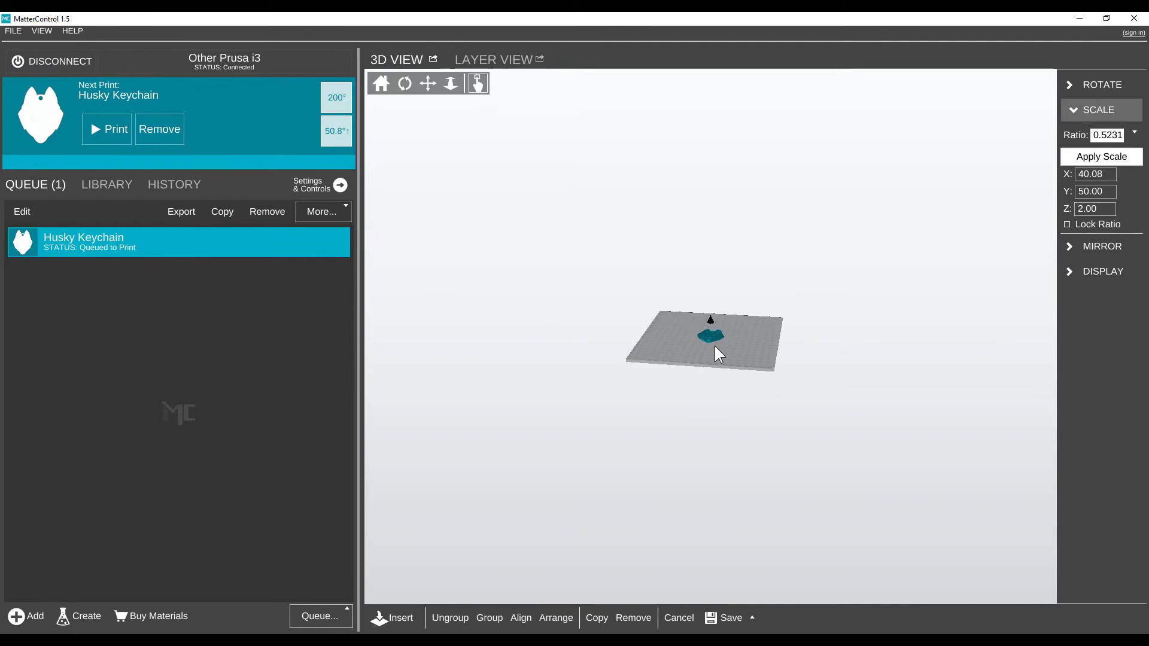
pyautogui.scroll(10, 714, 346)
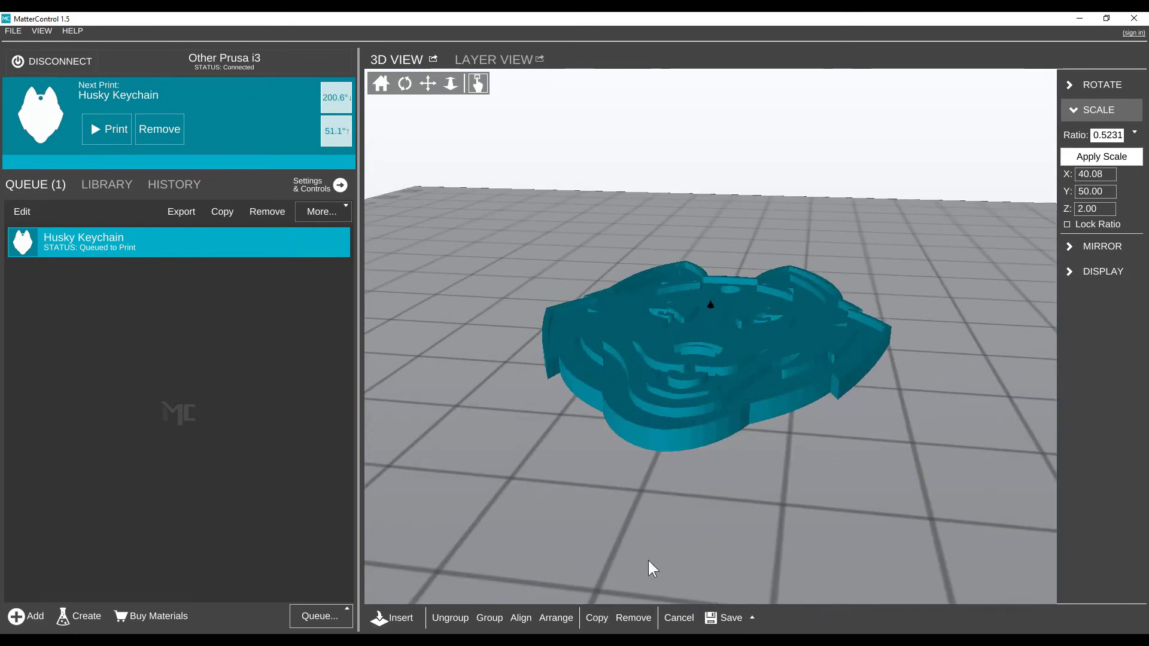
pyautogui.scroll(-10, 648, 543)
pyautogui.scroll(11, 648, 543)
pyautogui.scroll(-10, 649, 543)
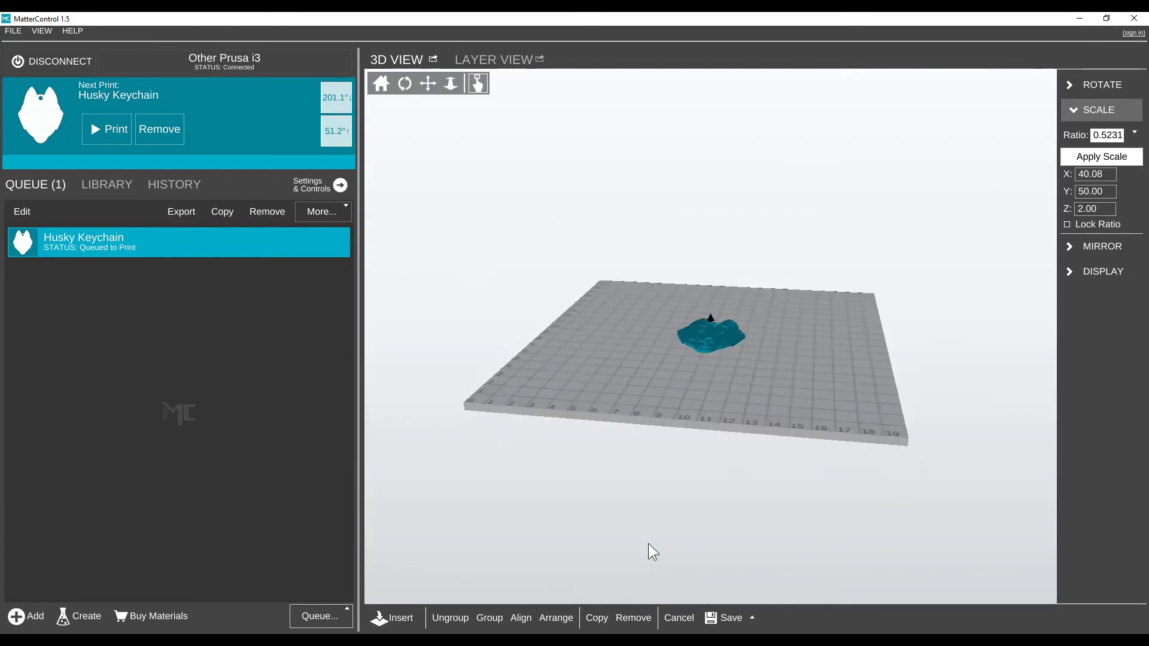
pyautogui.click(593, 617)
pyautogui.click(594, 617)
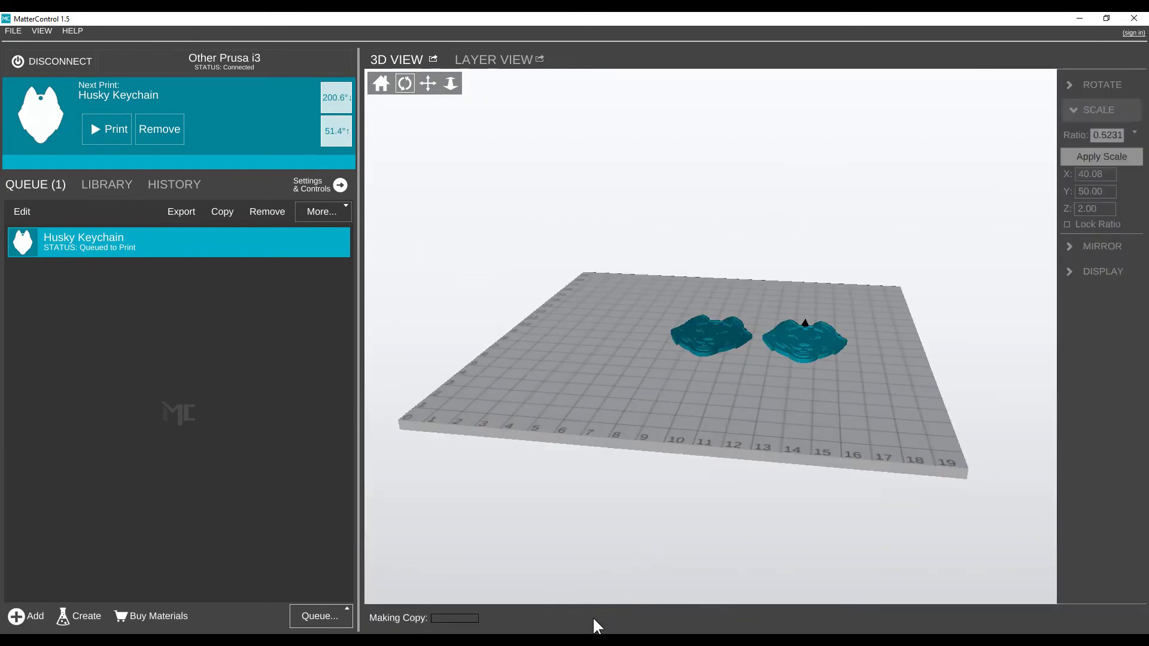
pyautogui.click(594, 618)
pyautogui.click(595, 617)
pyautogui.click(594, 619)
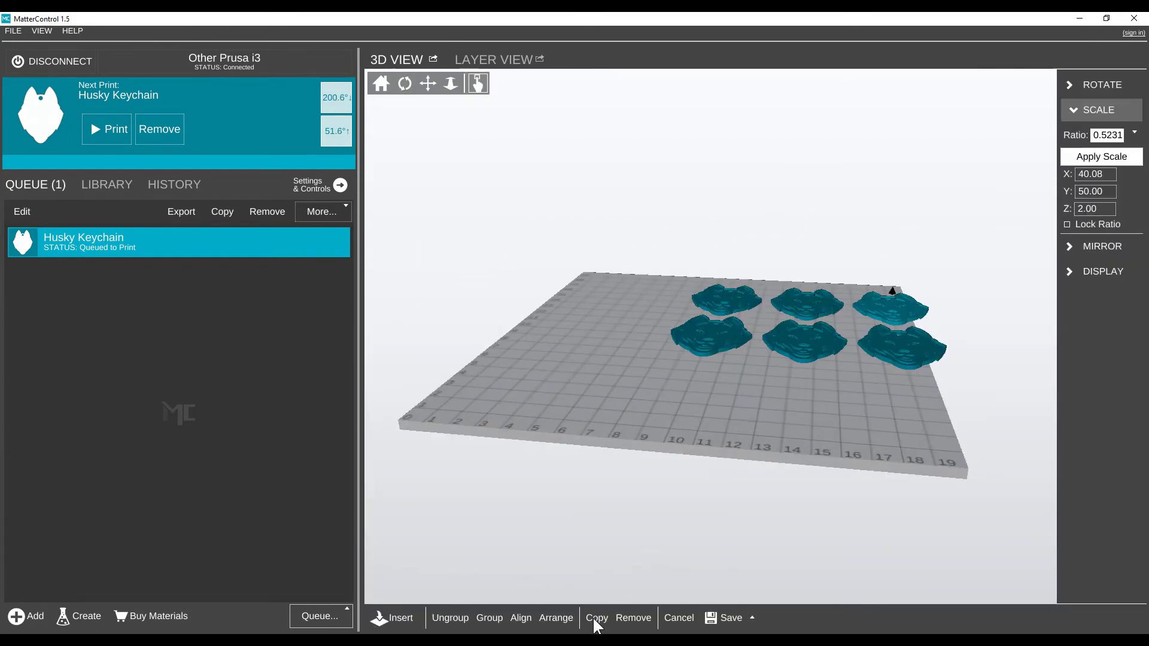
pyautogui.click(594, 619)
pyautogui.click(594, 619)
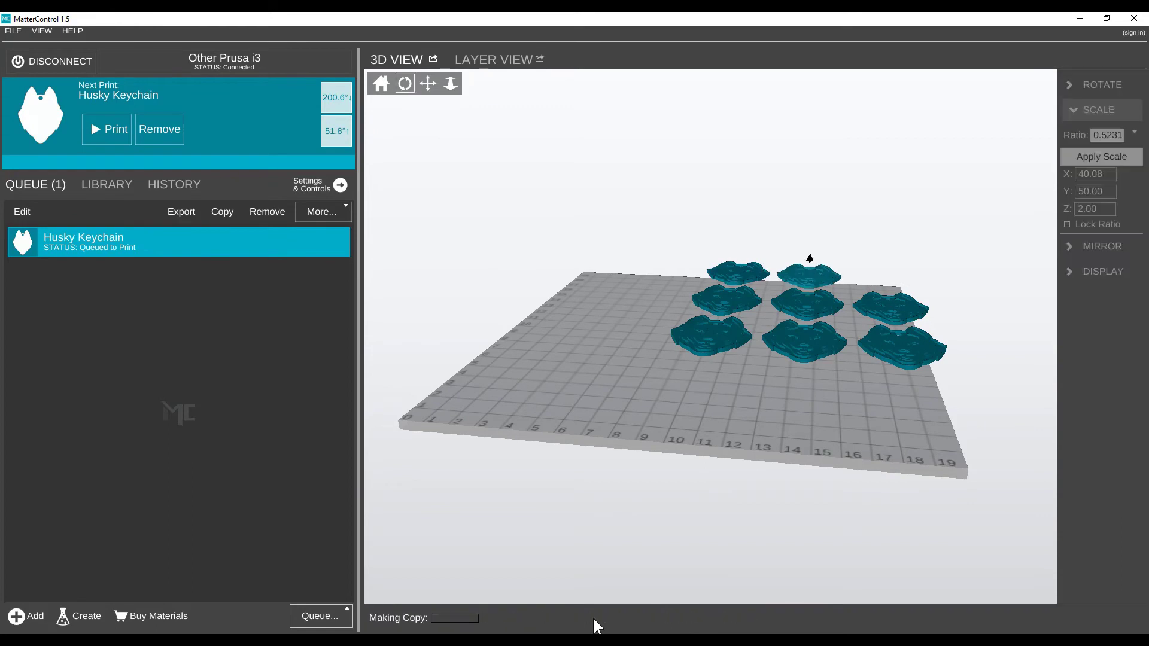
pyautogui.click(550, 616)
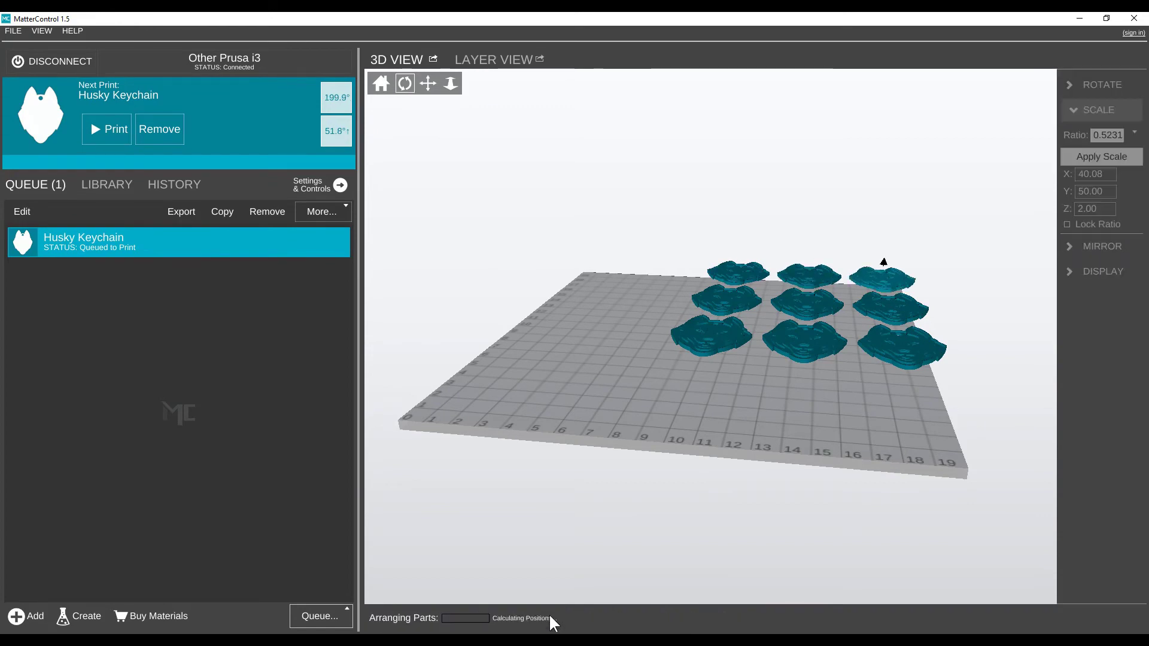
# Step: Save the nine-keychain plate and generate its layer preview
pyautogui.click(730, 614)
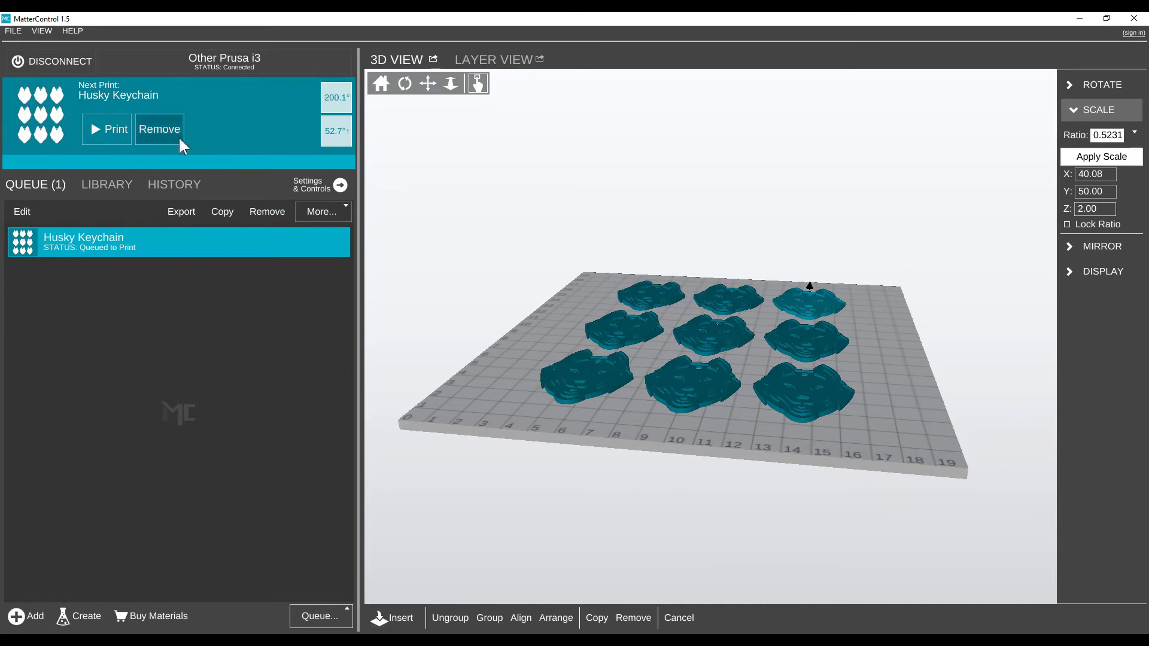
pyautogui.click(476, 60)
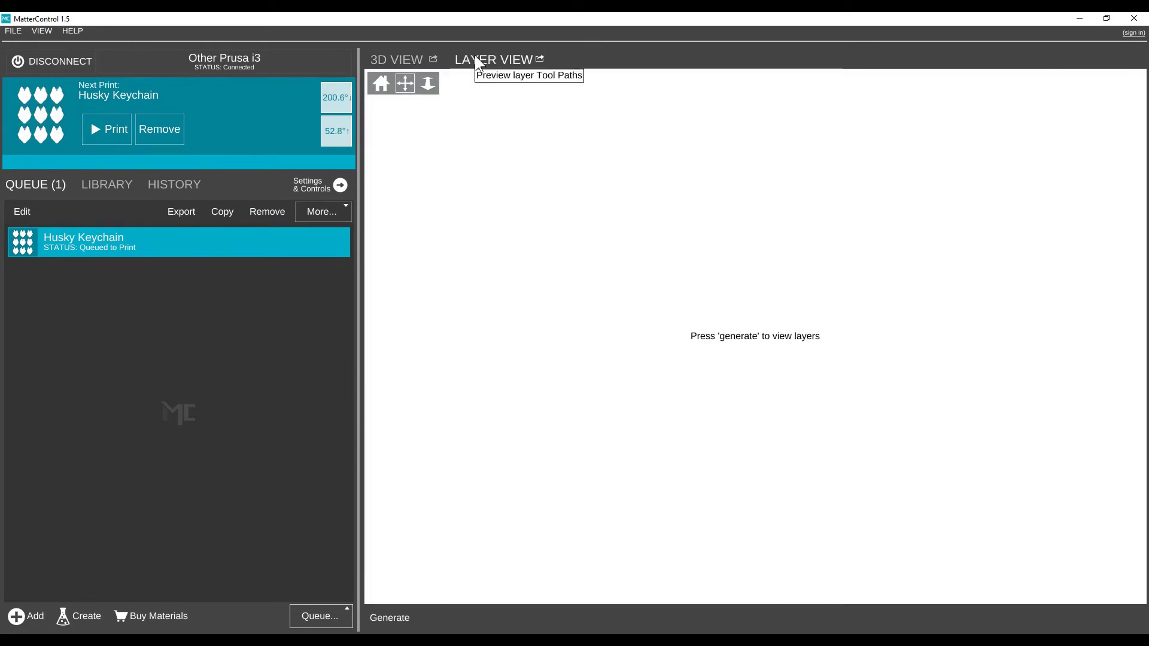
pyautogui.click(398, 617)
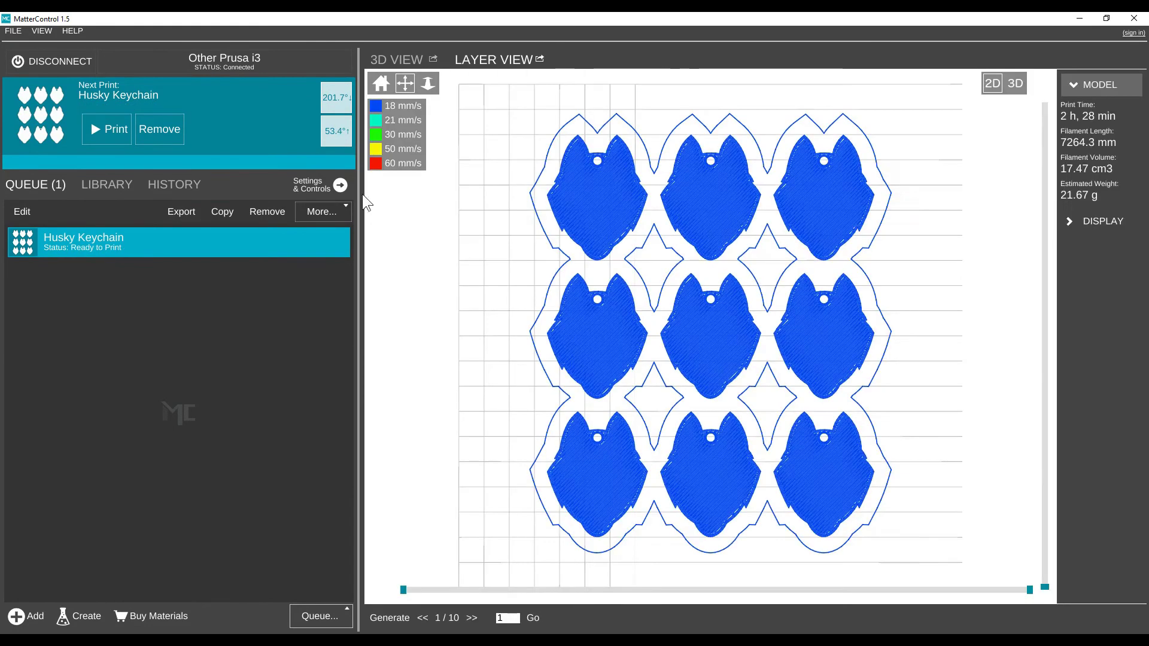
# Step: Open the Layers/Surface options in the General print settings
pyautogui.click(323, 189)
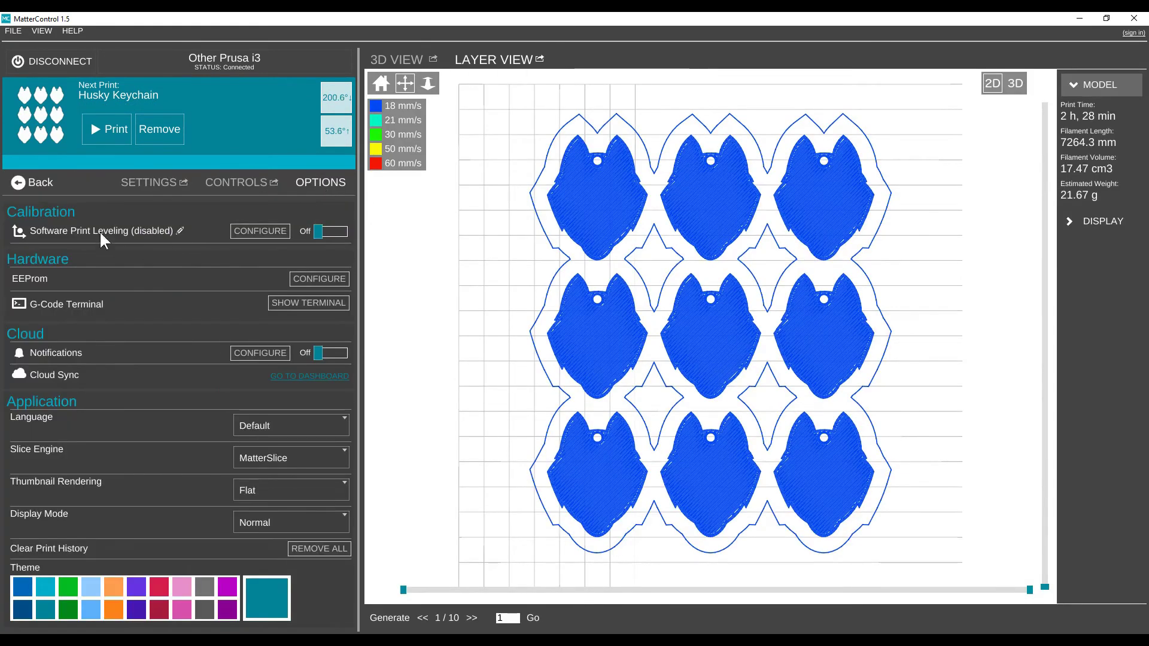
pyautogui.click(138, 185)
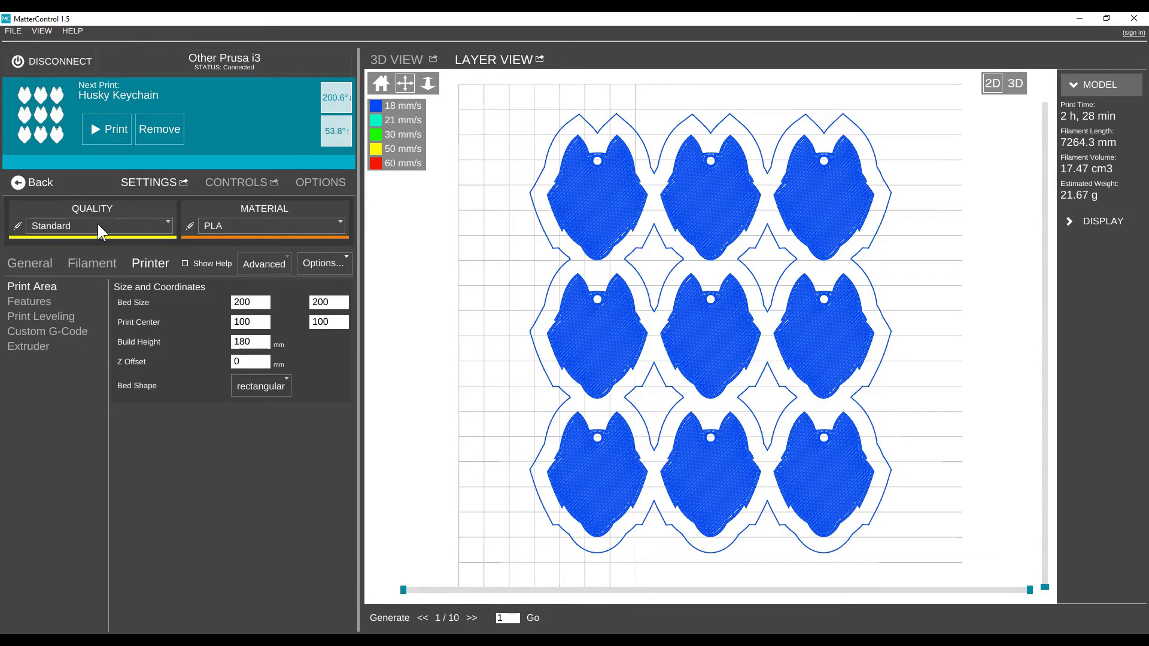
pyautogui.click(31, 264)
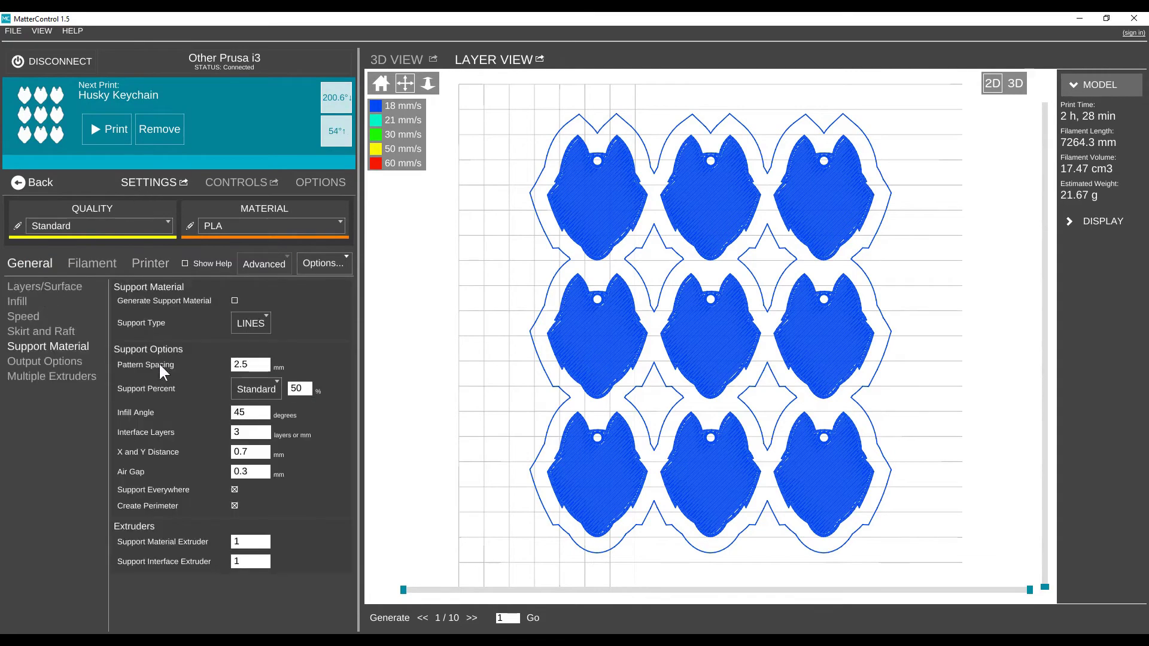
pyautogui.click(17, 288)
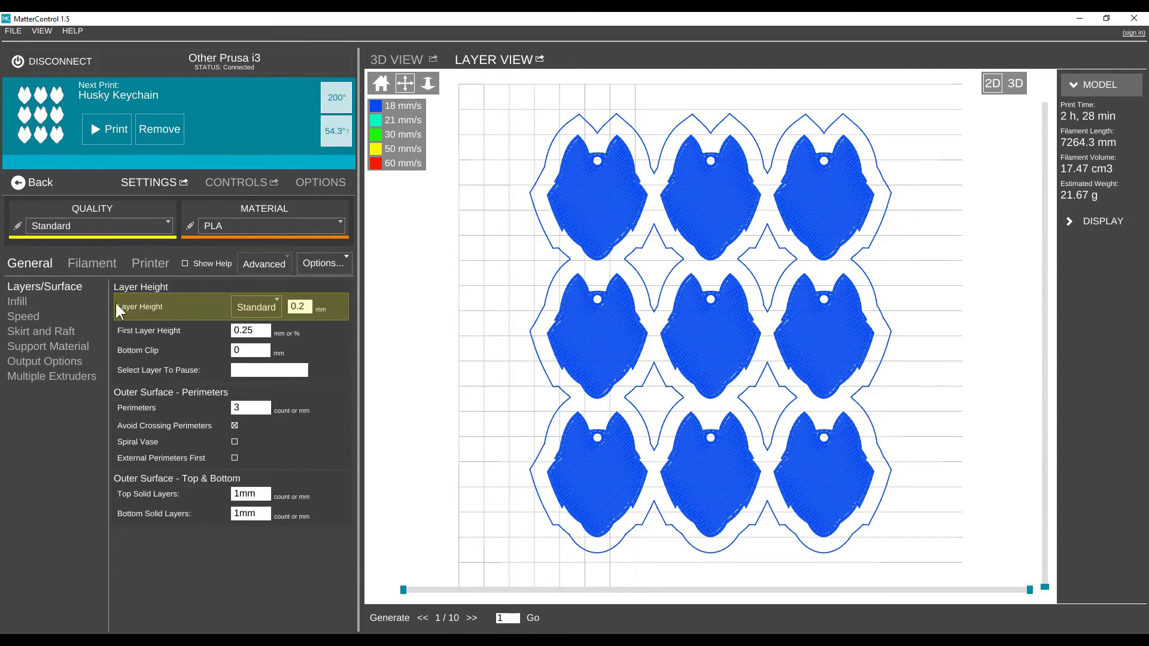
# Step: Examine the 2D layer preview one layer at a time up to layer 10, then back down to layer 4
pyautogui.click(472, 619)
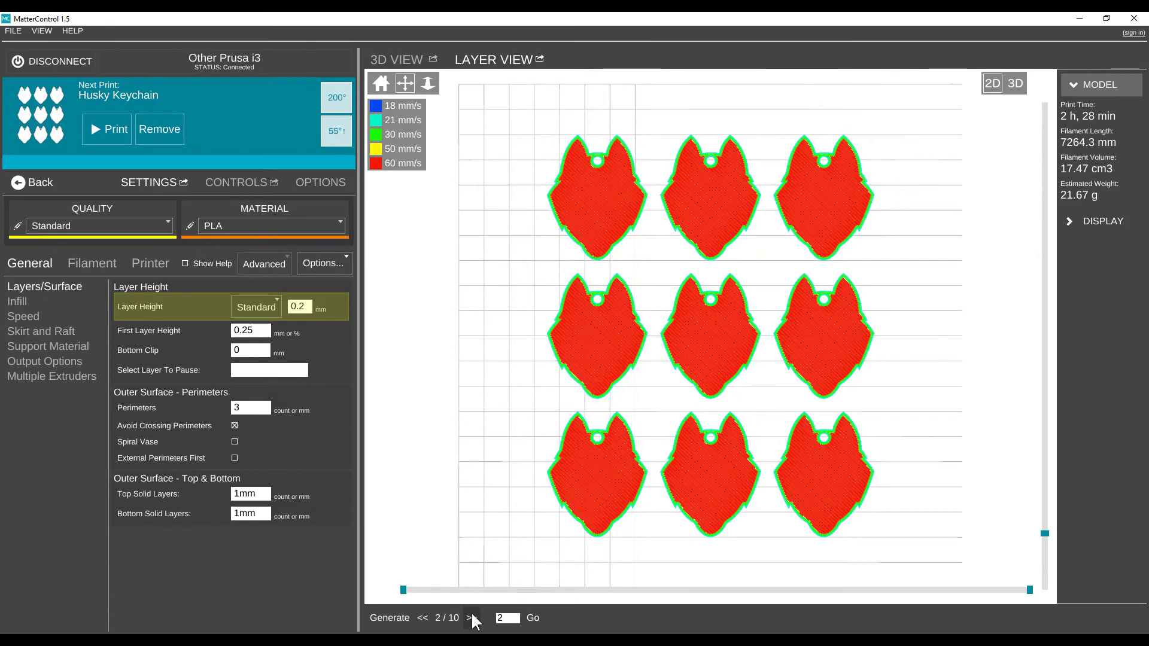
pyautogui.click(472, 619)
pyautogui.click(472, 619)
pyautogui.click(472, 618)
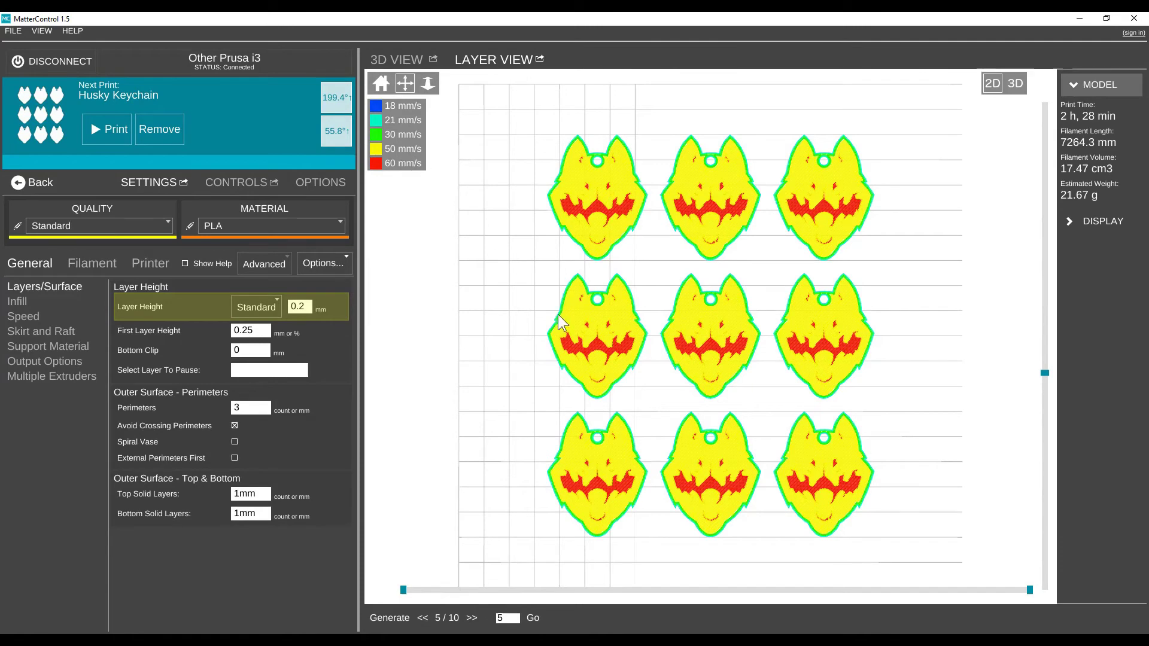
pyautogui.click(473, 618)
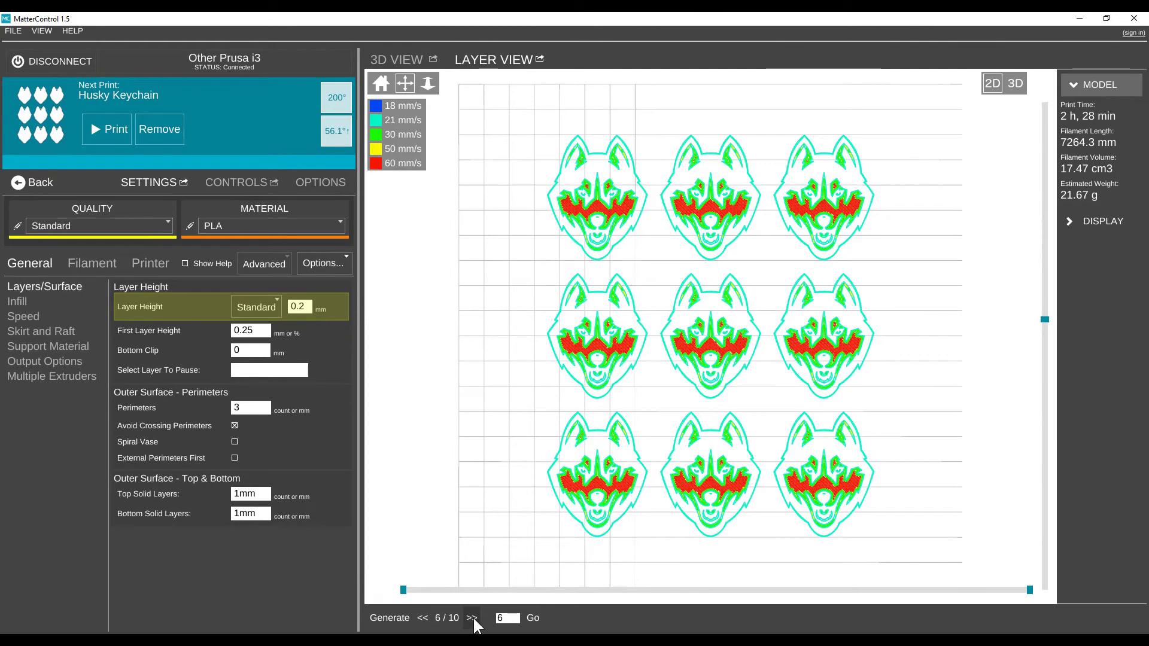
pyautogui.click(473, 617)
pyautogui.click(473, 618)
pyautogui.click(473, 618)
pyautogui.click(473, 618)
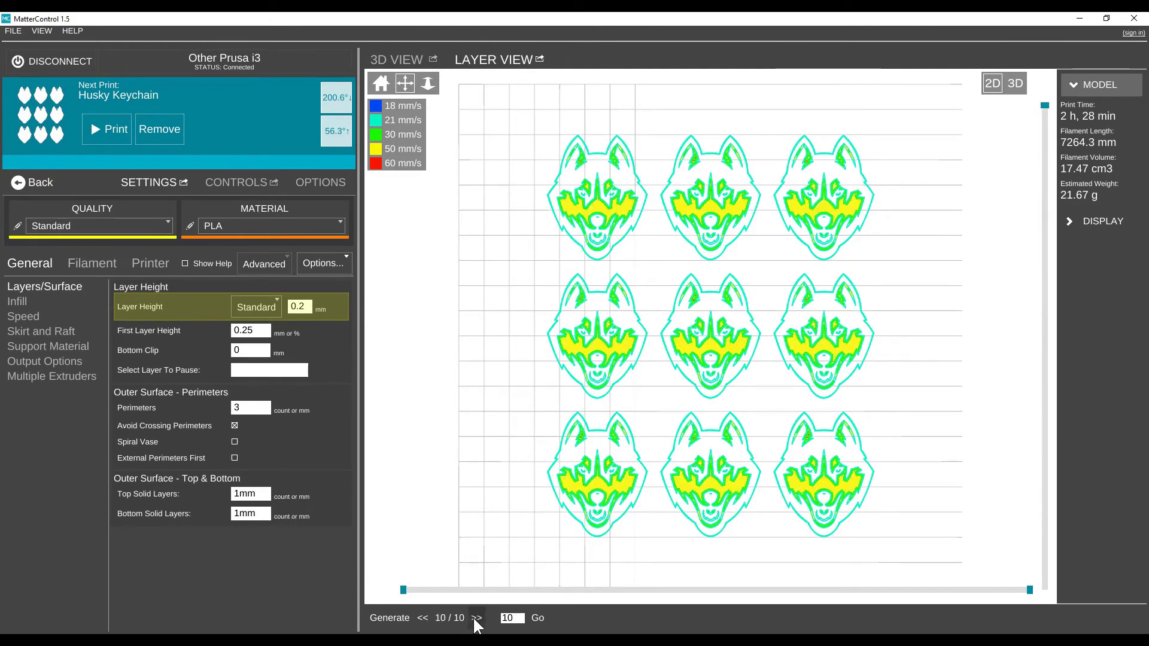
pyautogui.click(418, 617)
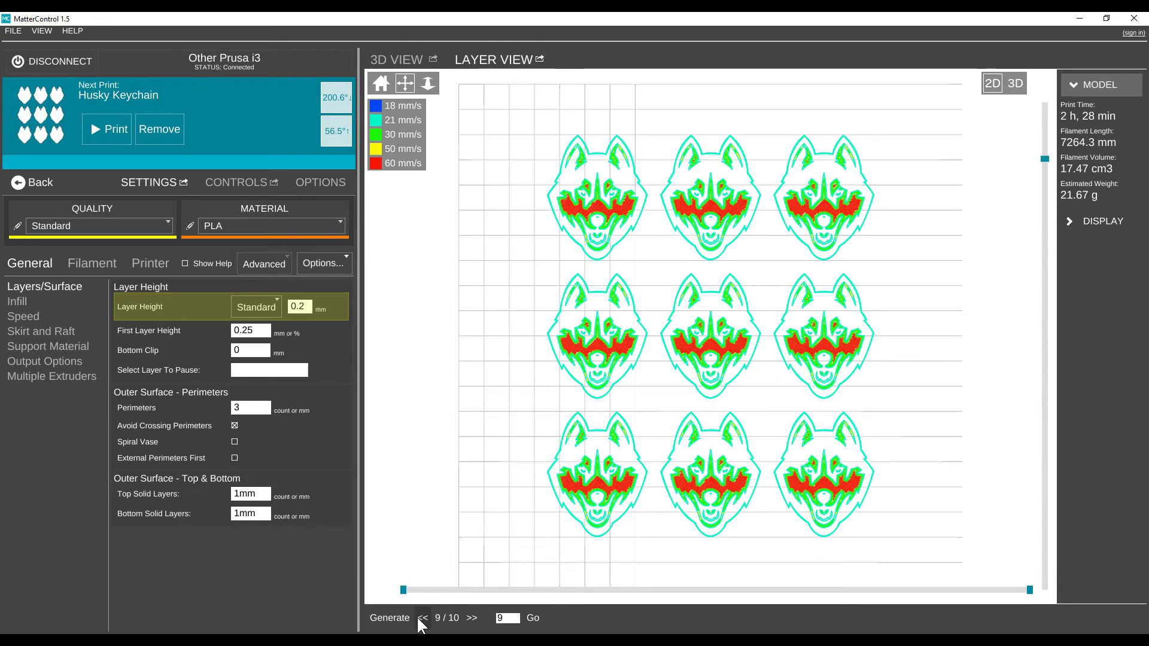
pyautogui.click(421, 618)
pyautogui.click(422, 618)
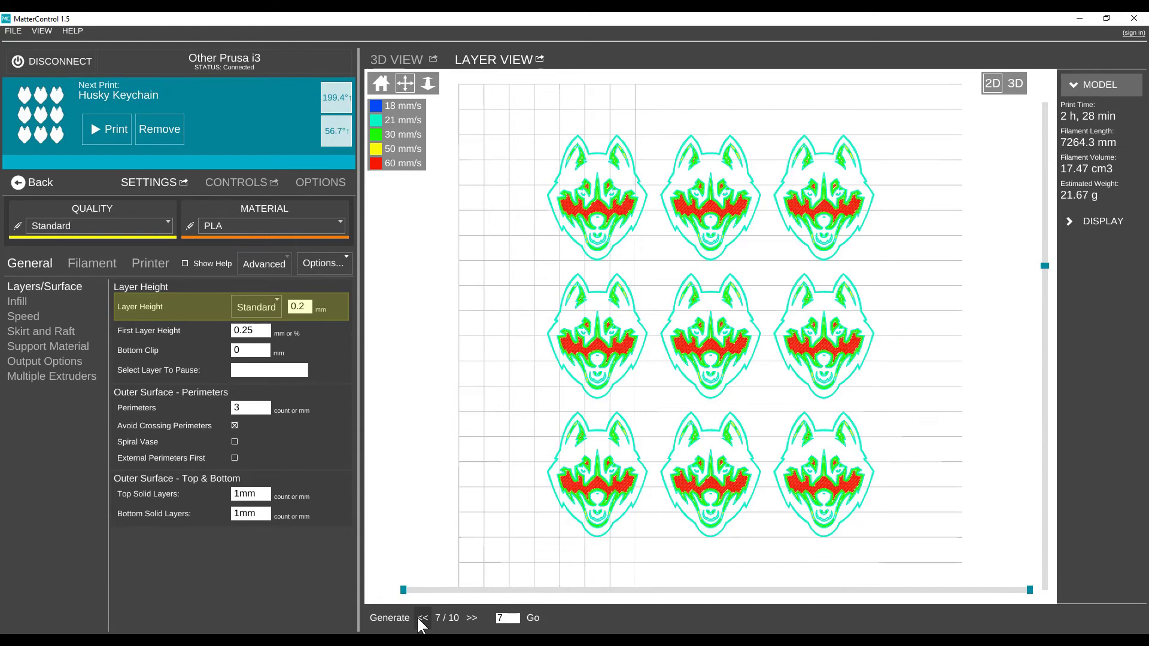
pyautogui.click(419, 619)
pyautogui.click(419, 619)
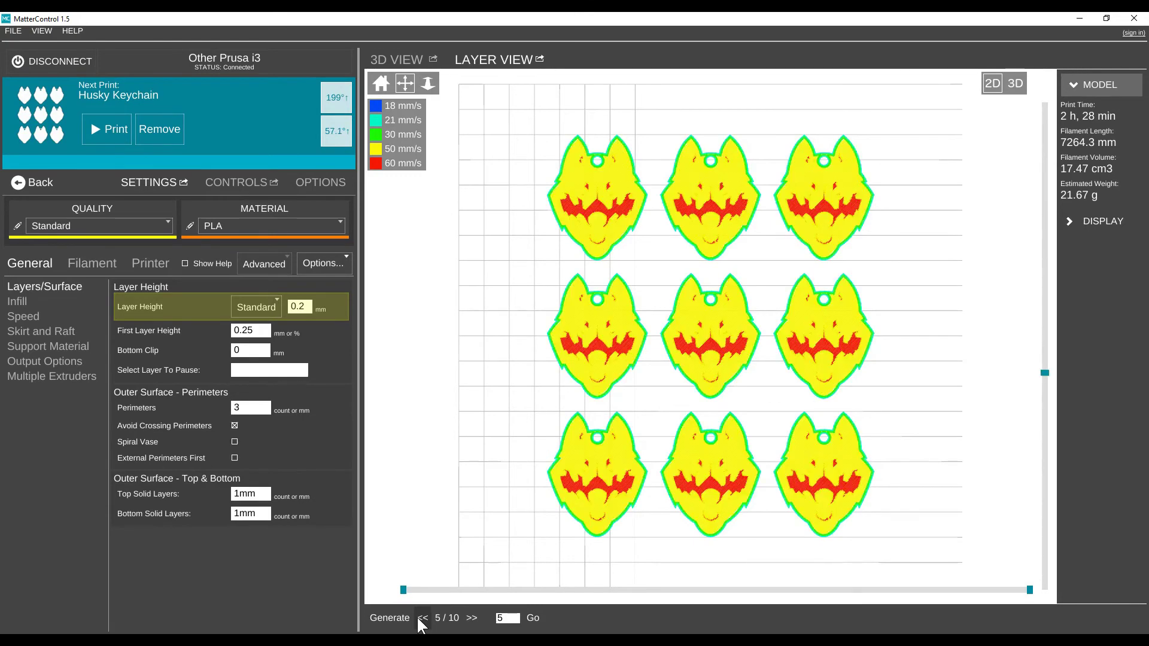
pyautogui.click(421, 618)
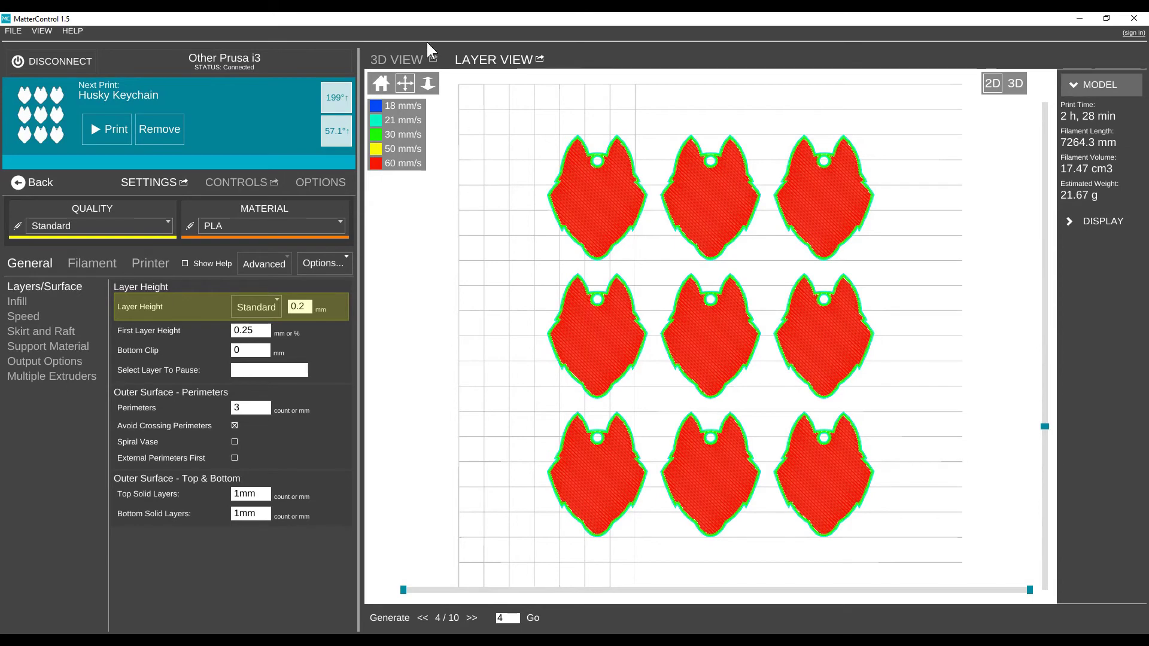
# Step: Inspect the layers in 3D from a low angle, advancing to layer 6 to examine where the raised face detail starts
pyautogui.click(1012, 82)
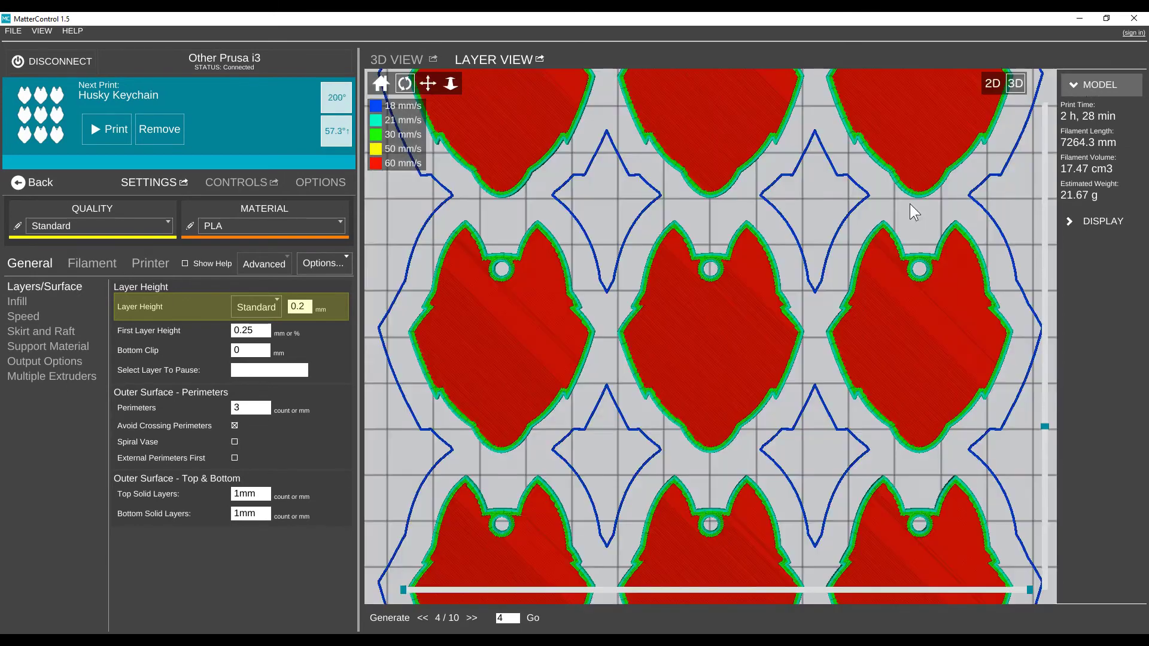
pyautogui.moveTo(806, 303); pyautogui.dragTo(823, 156)
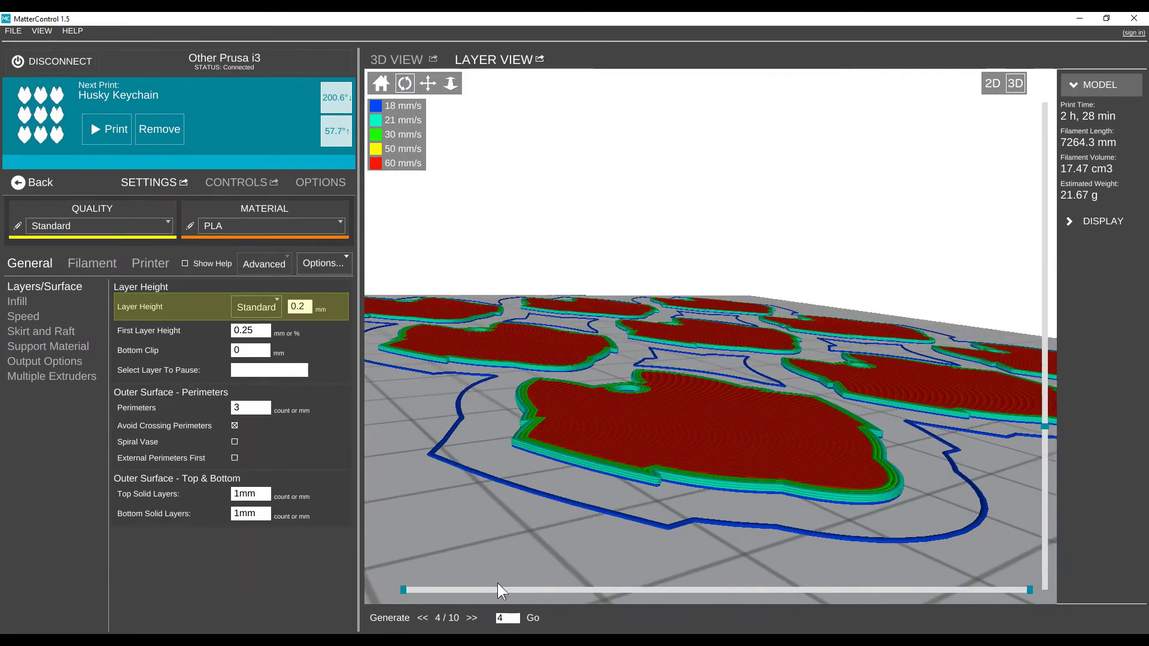
pyautogui.click(471, 619)
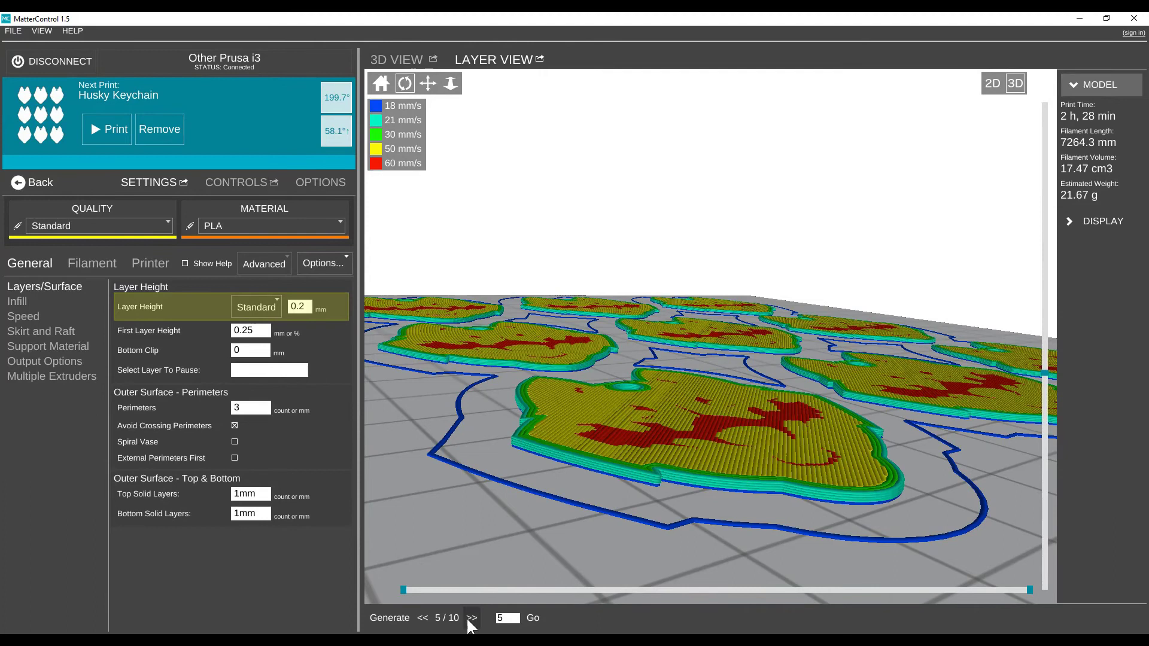
pyautogui.click(472, 619)
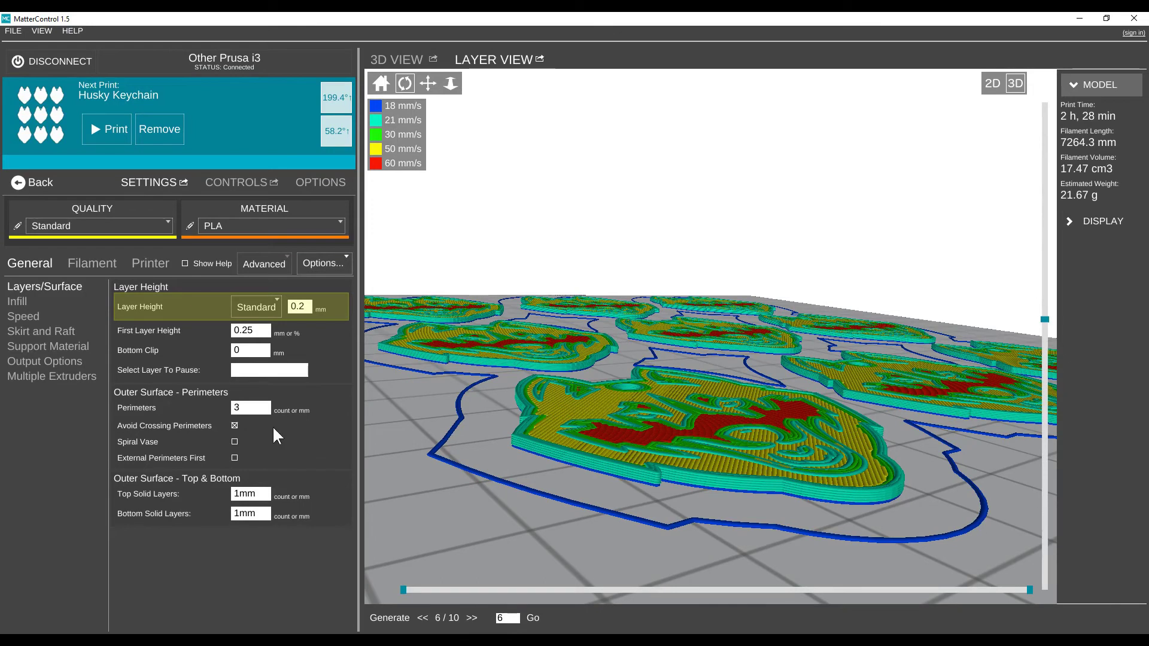
# Step: Set layer 6 as the layer at which the print pauses
pyautogui.click(266, 373)
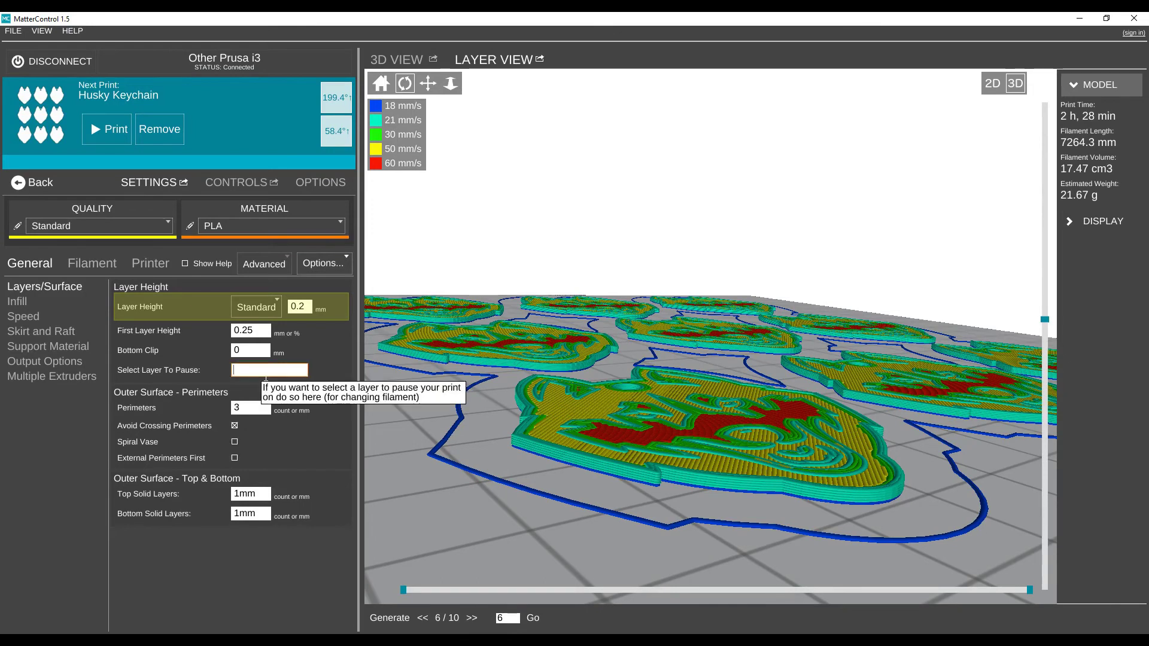
pyautogui.write('6')
pyautogui.press('Return')
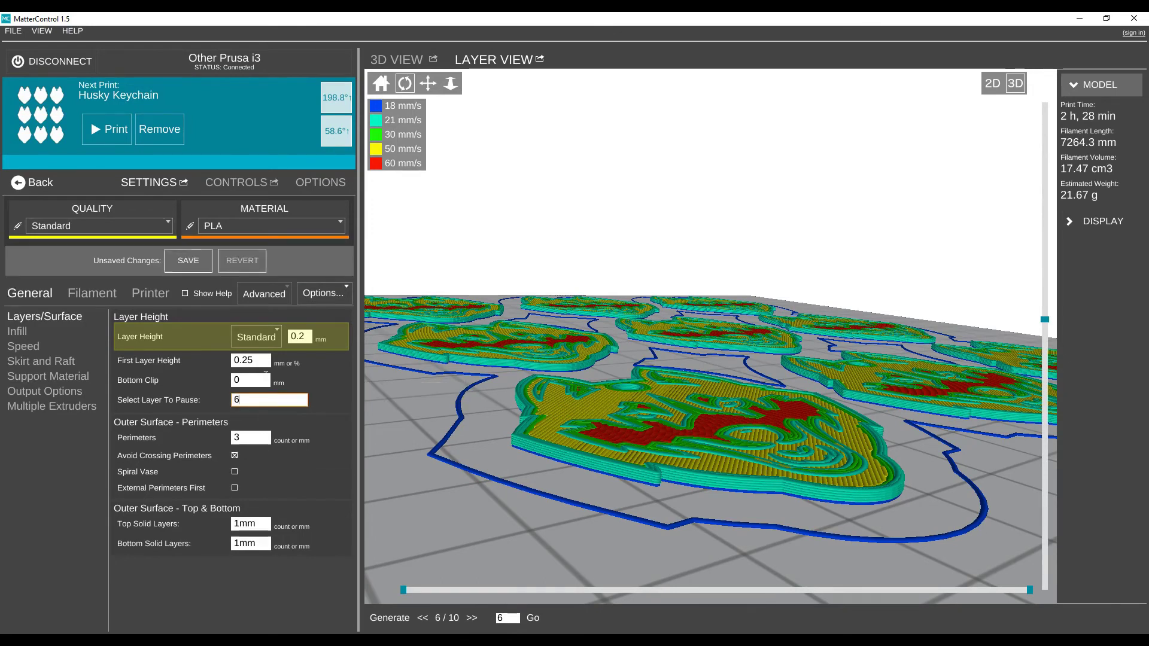
# Step: Save the changed print settings and show the printer's temperature and movement controls
pyautogui.click(198, 258)
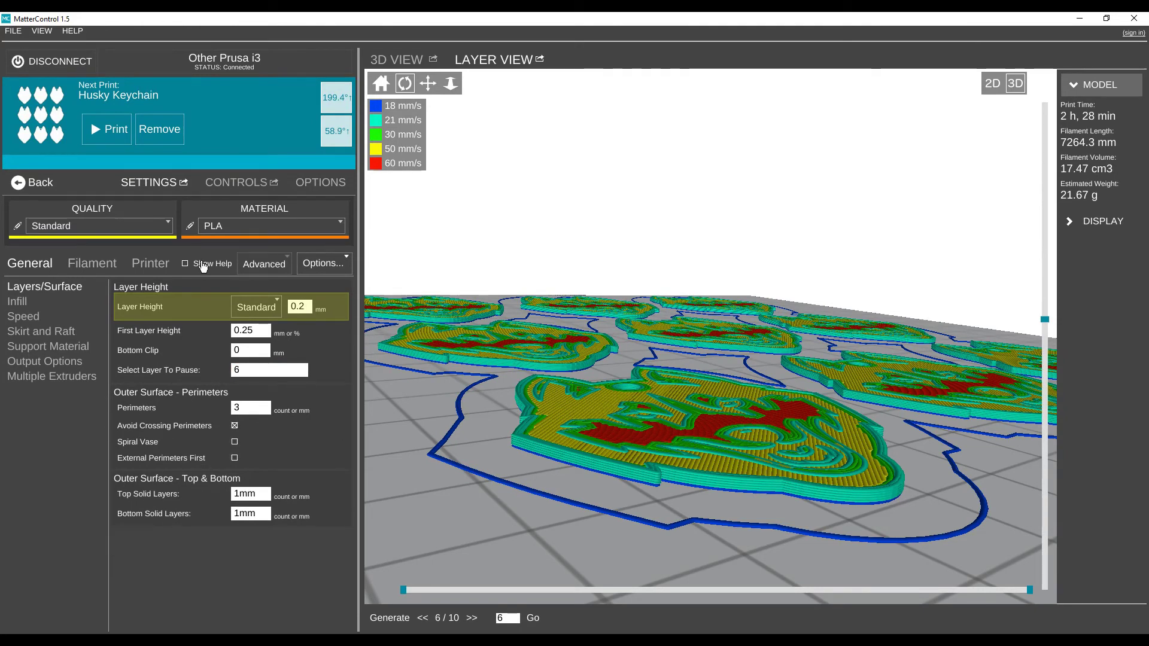
pyautogui.click(228, 185)
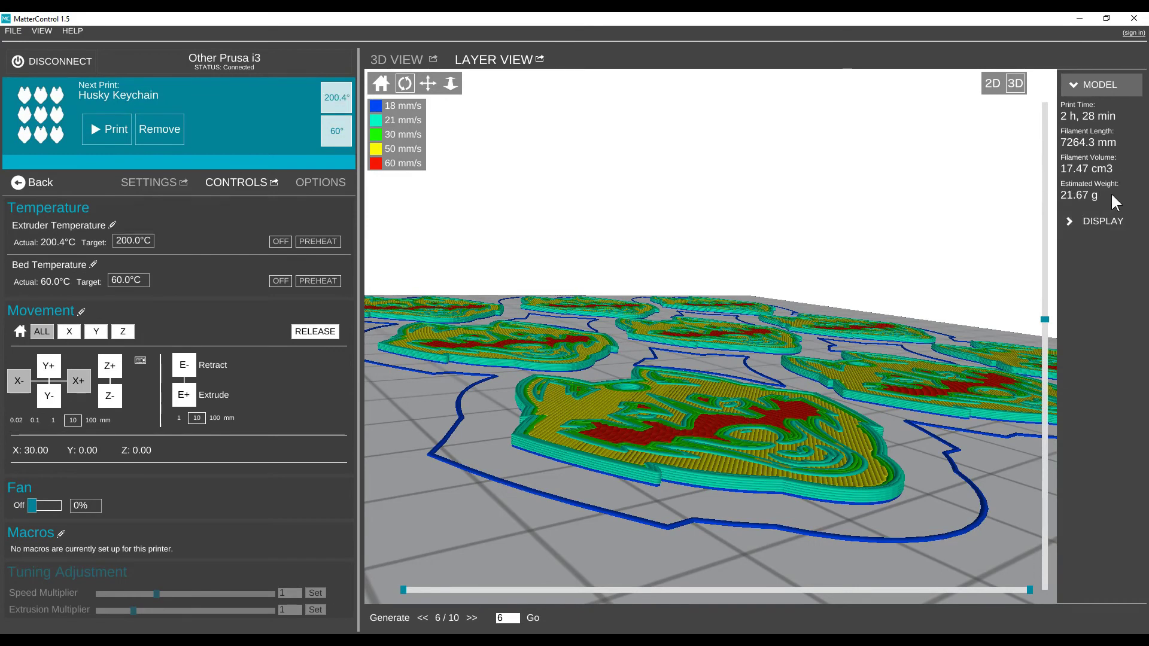
# Step: Enable Sync To Print in the layer view's display options and show the layers in 2D
pyautogui.click(1069, 220)
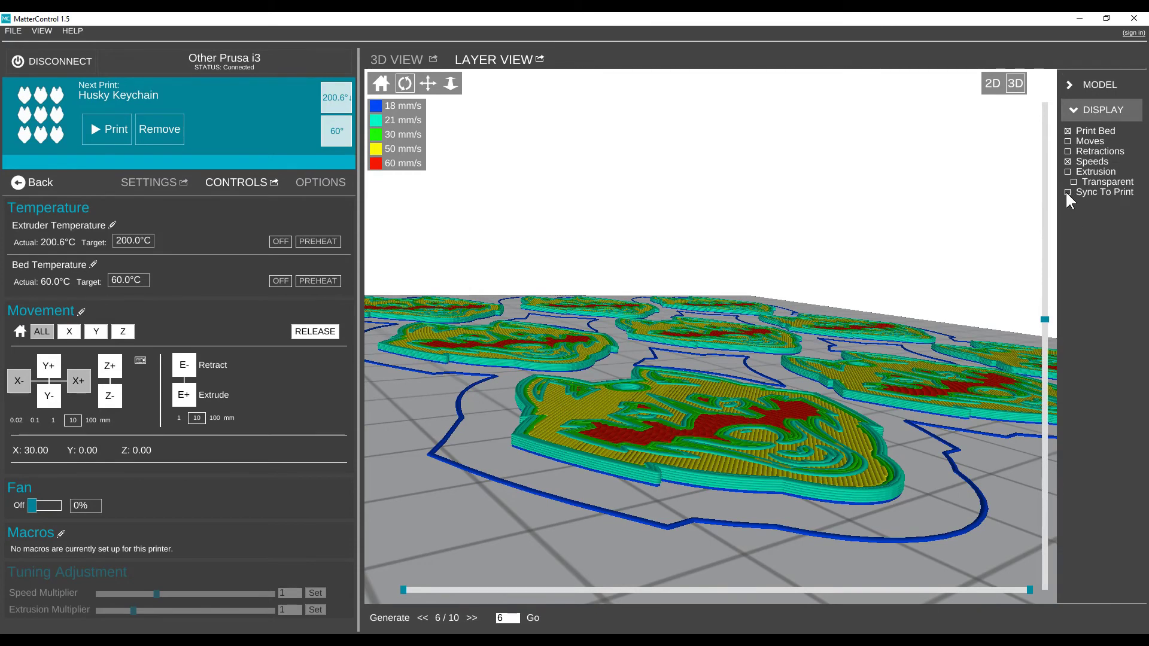
pyautogui.click(1067, 192)
pyautogui.click(991, 81)
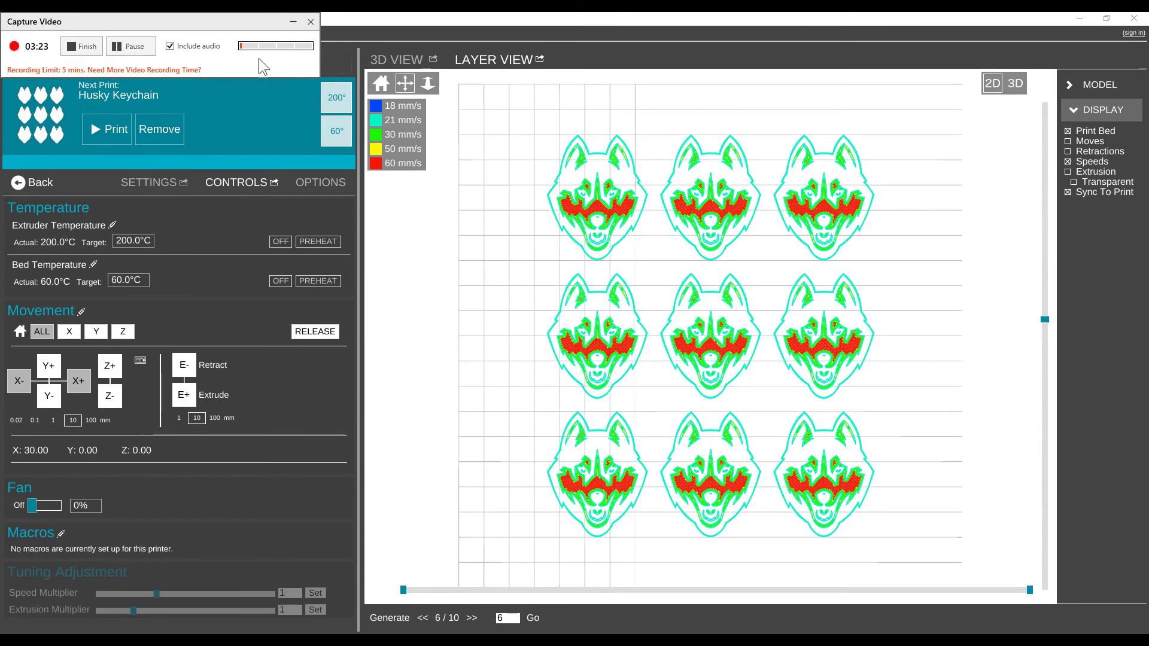
pyautogui.click(293, 20)
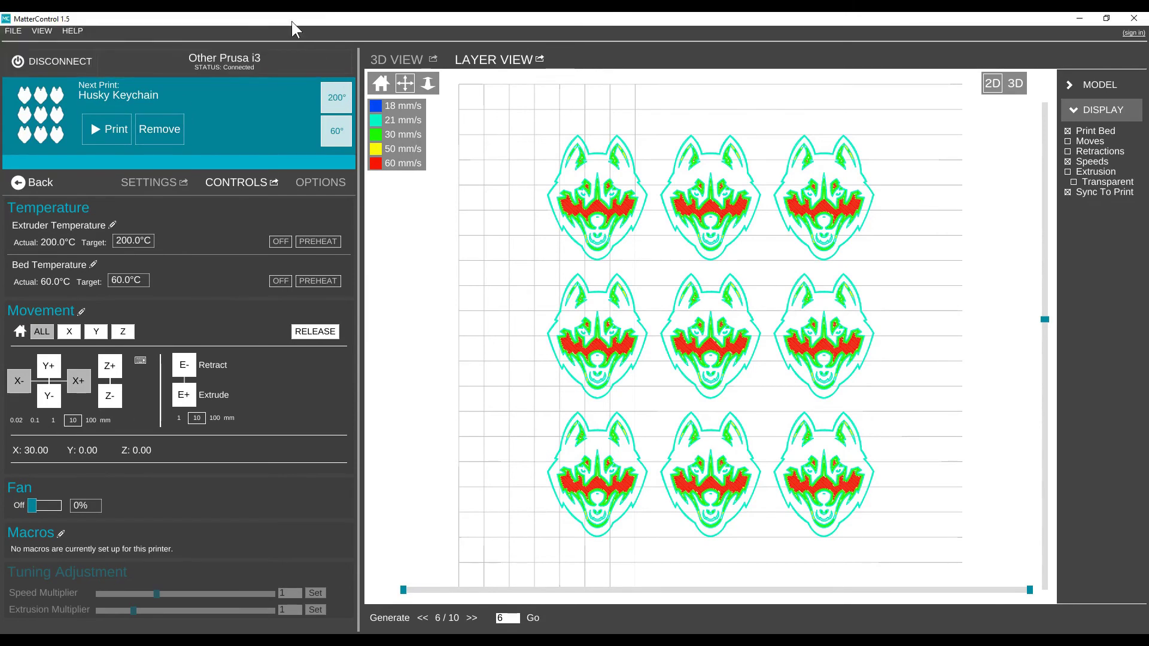
# Step: Look at the print-finished notification choices in the printer options, leaving them without saving
pyautogui.click(314, 181)
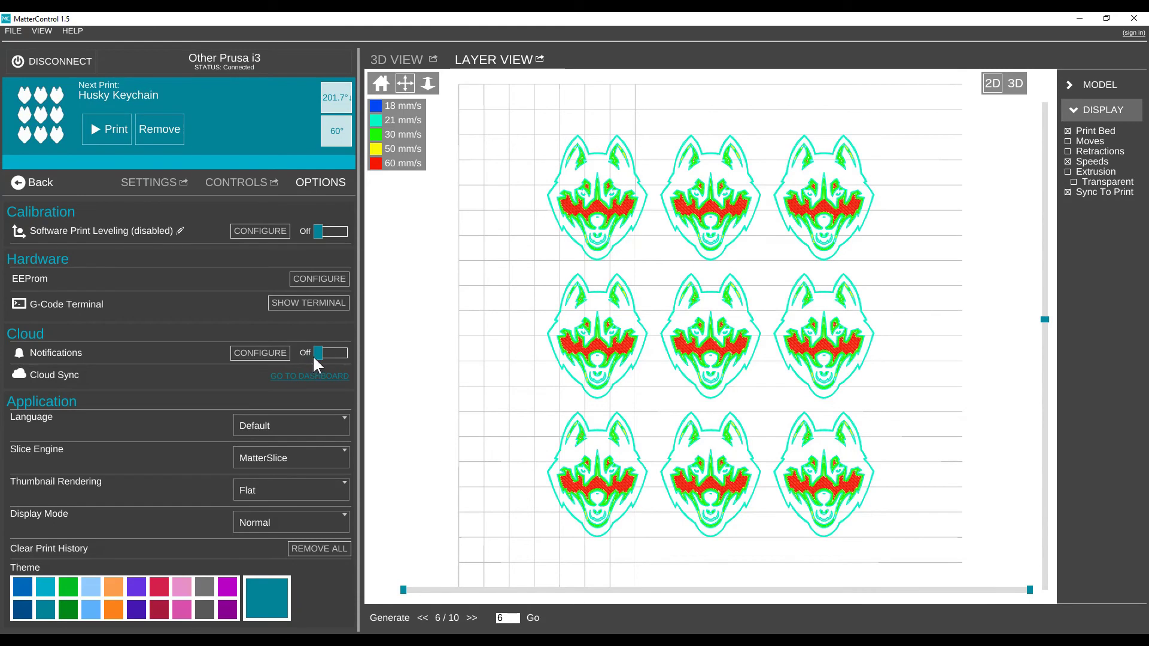
pyautogui.click(273, 353)
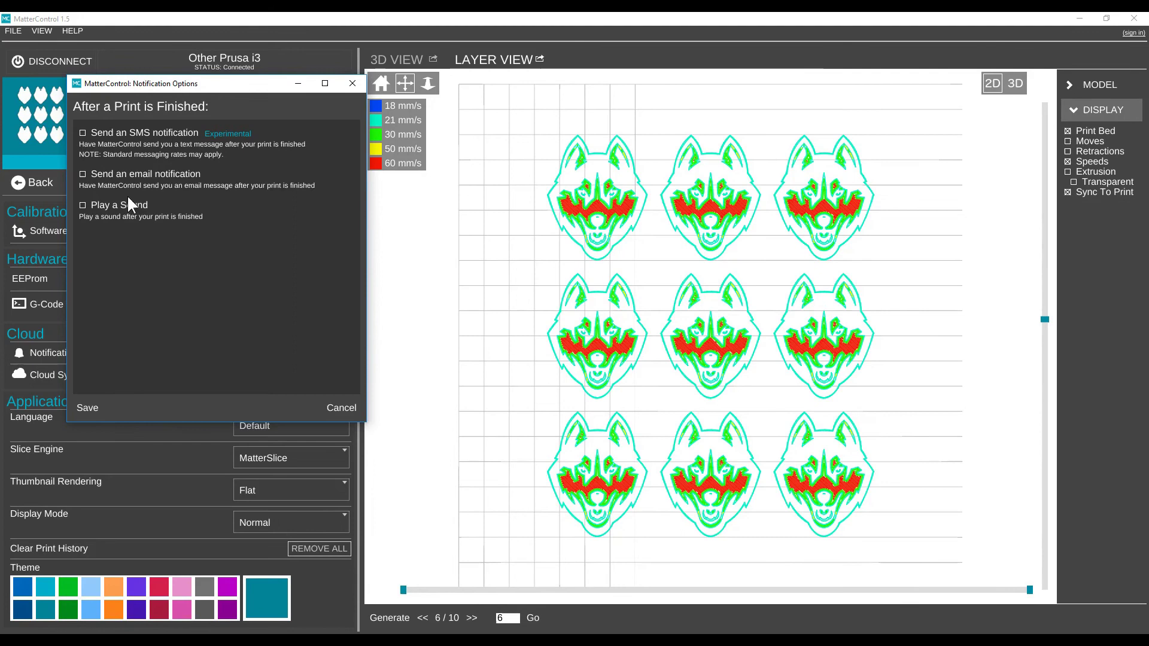
pyautogui.click(335, 408)
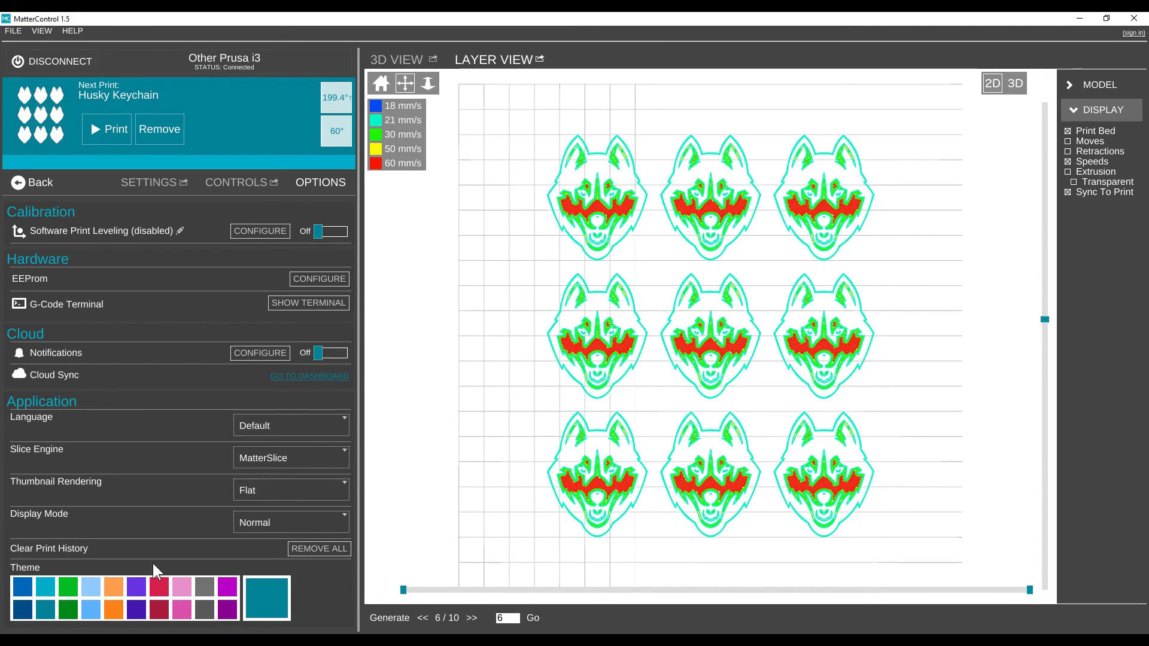
# Step: Switch to the web browser, load han.lib.uconn.edu in a maximized window, and view that printer's camera feed and finished timelapses
pyautogui.hotkey('alt', 'Tab')
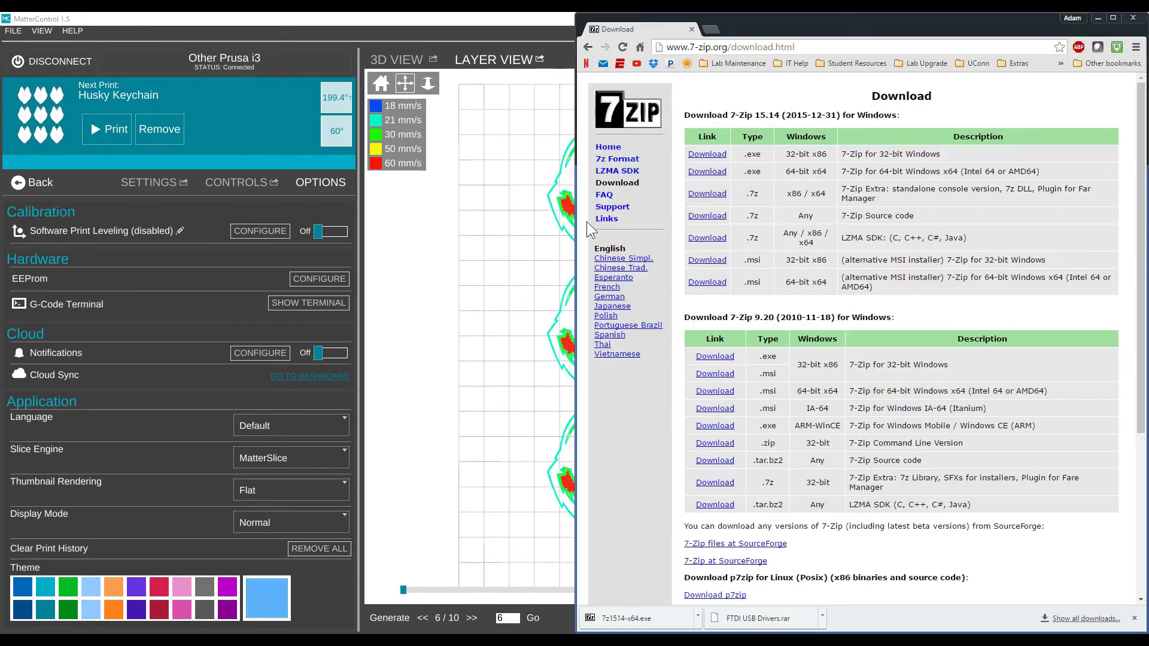
pyautogui.click(1114, 17)
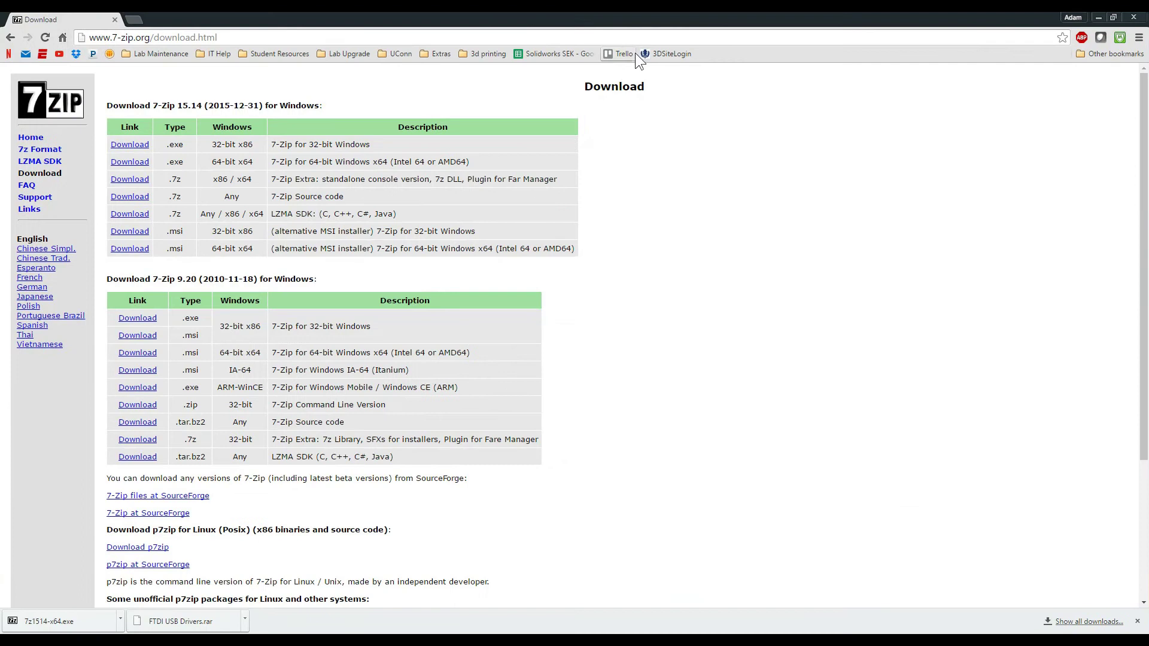
pyautogui.click(621, 38)
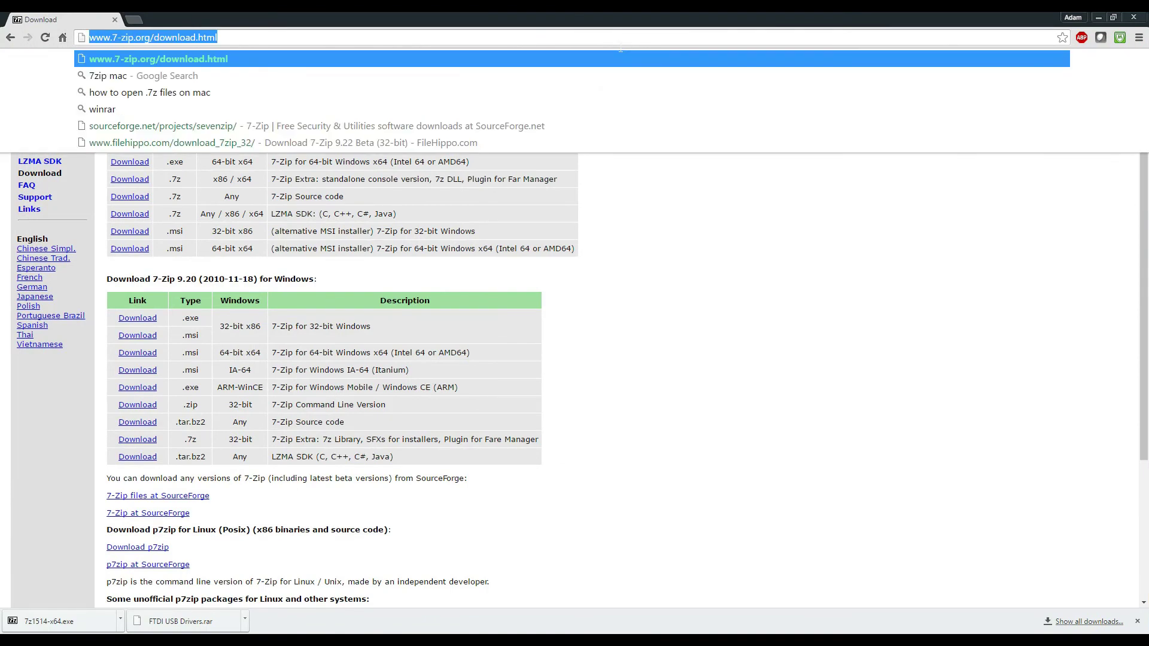
pyautogui.write('han.lib.uconn.edu')
pyautogui.press('Return')
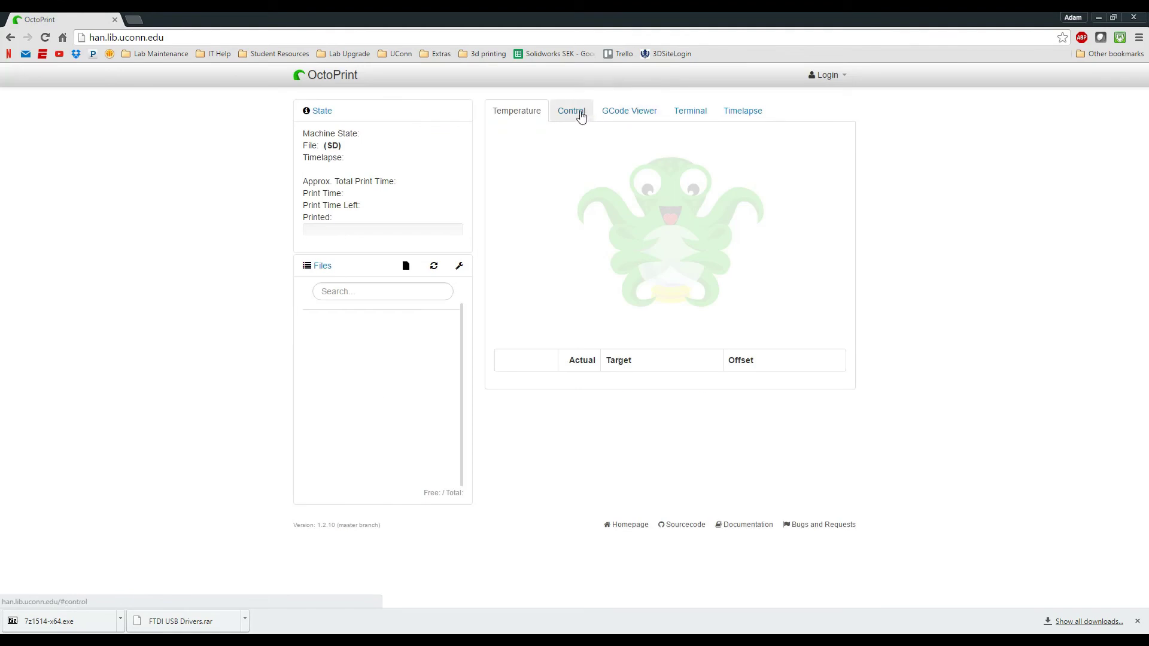
pyautogui.click(577, 115)
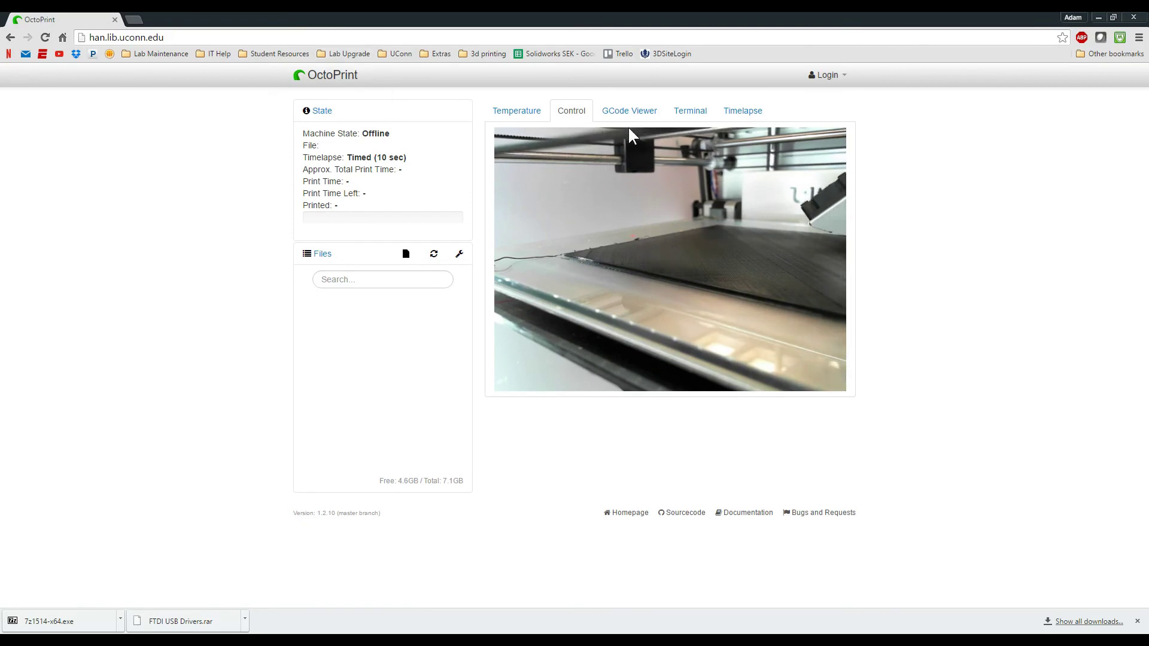
pyautogui.click(742, 111)
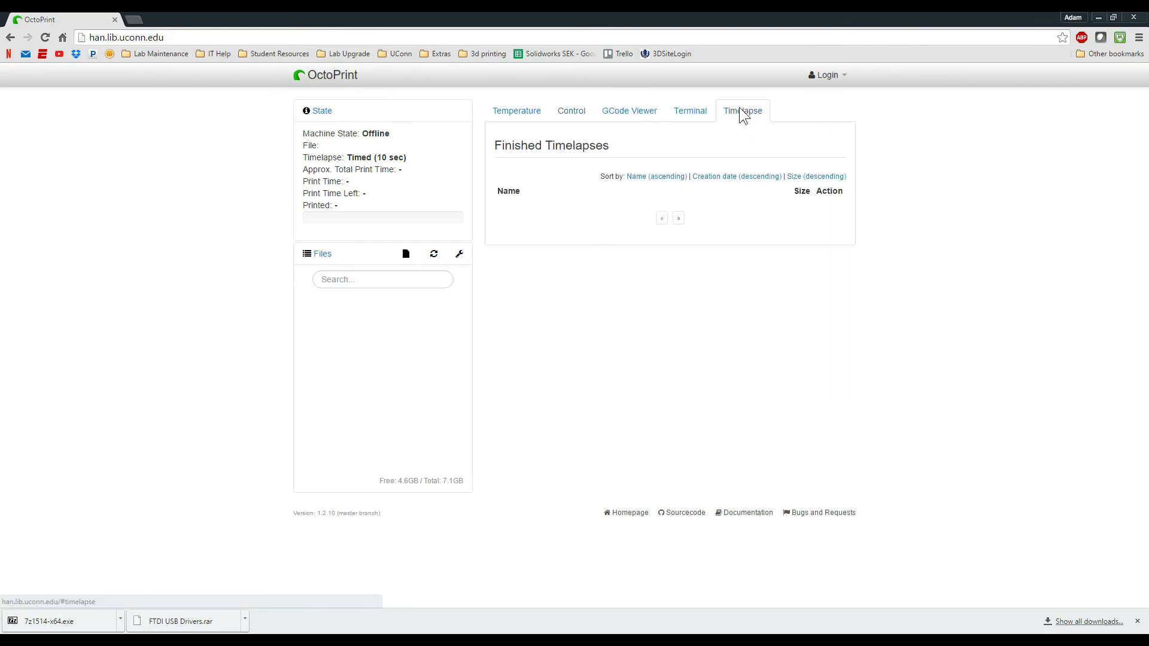
# Step: Load luke.lib.uconn.edu and view that printer's camera feed and timelapses
pyautogui.click(170, 37)
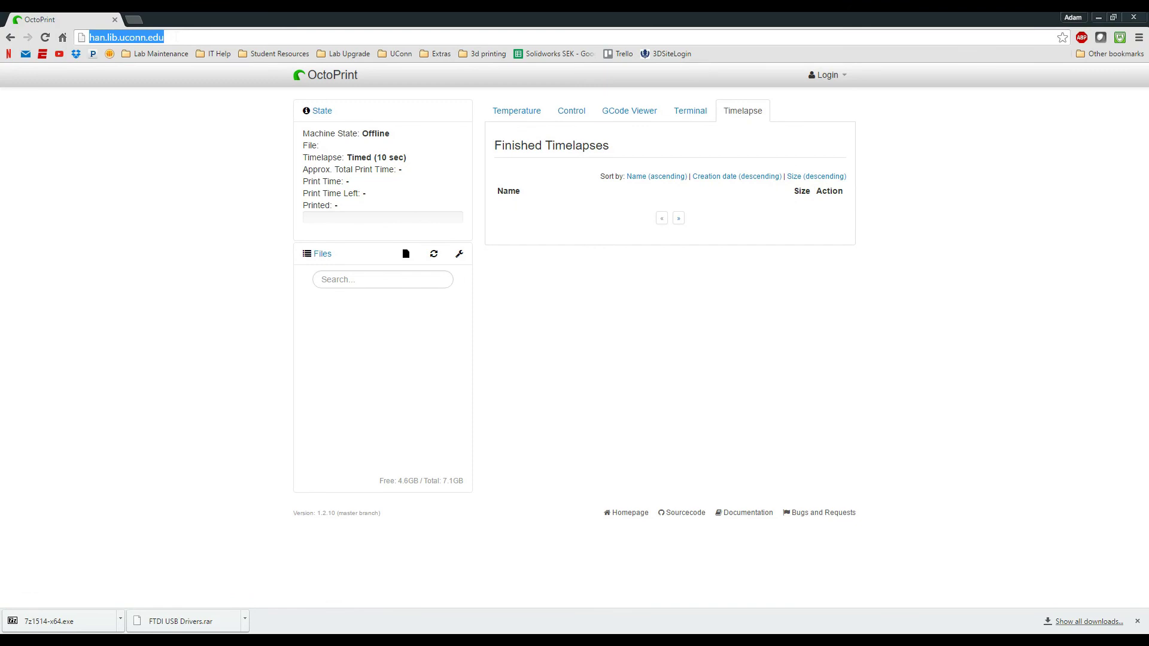
pyautogui.write('lukw')
pyautogui.press('BackSpace')
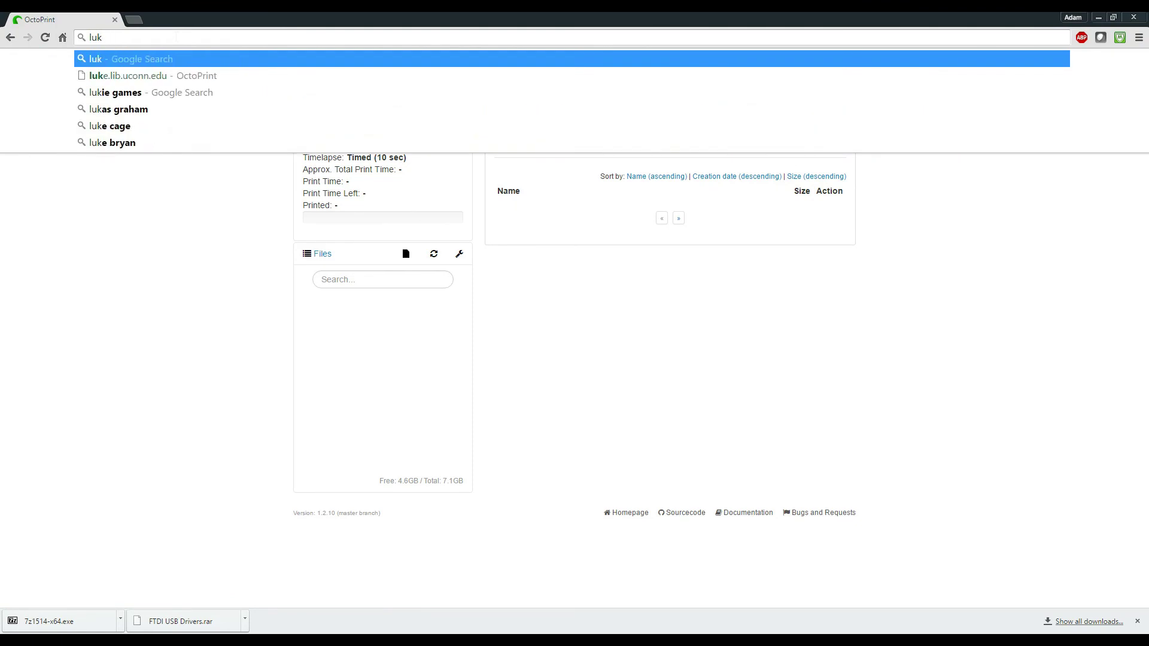
pyautogui.write('e')
pyautogui.press('Return')
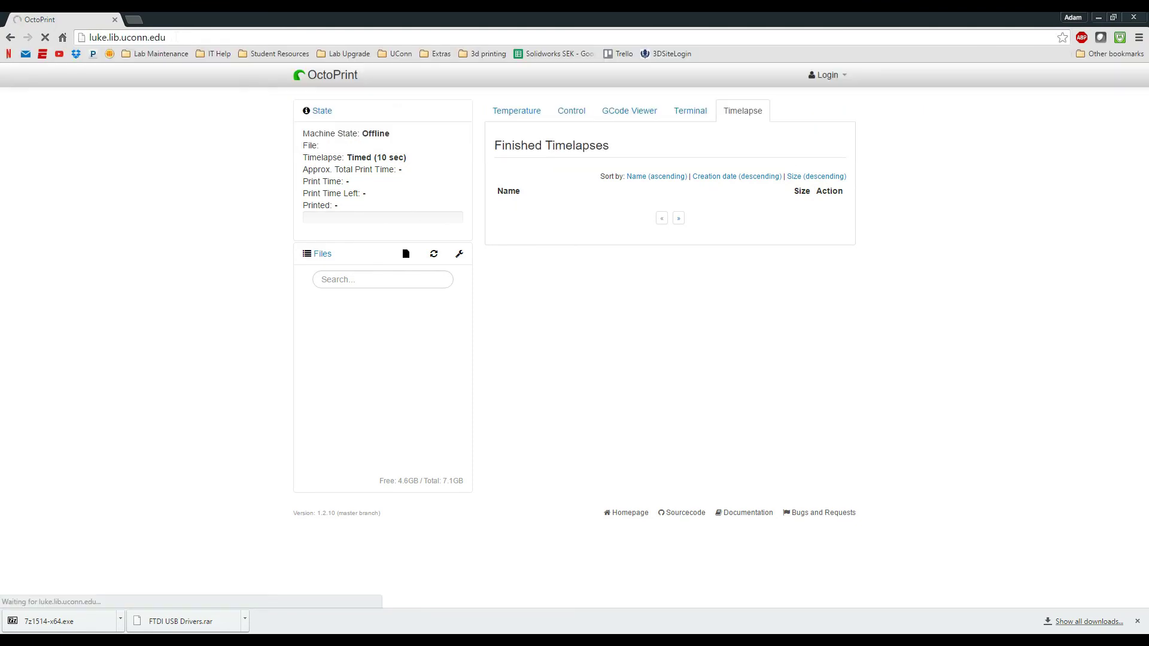
pyautogui.click(595, 120)
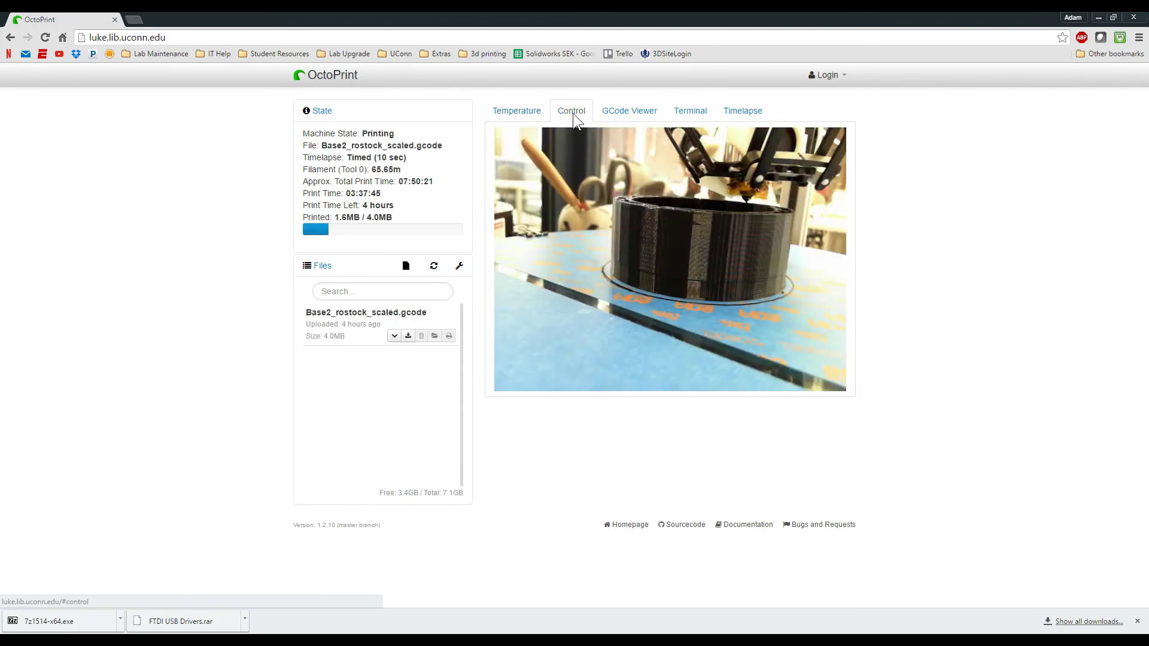
pyautogui.click(748, 115)
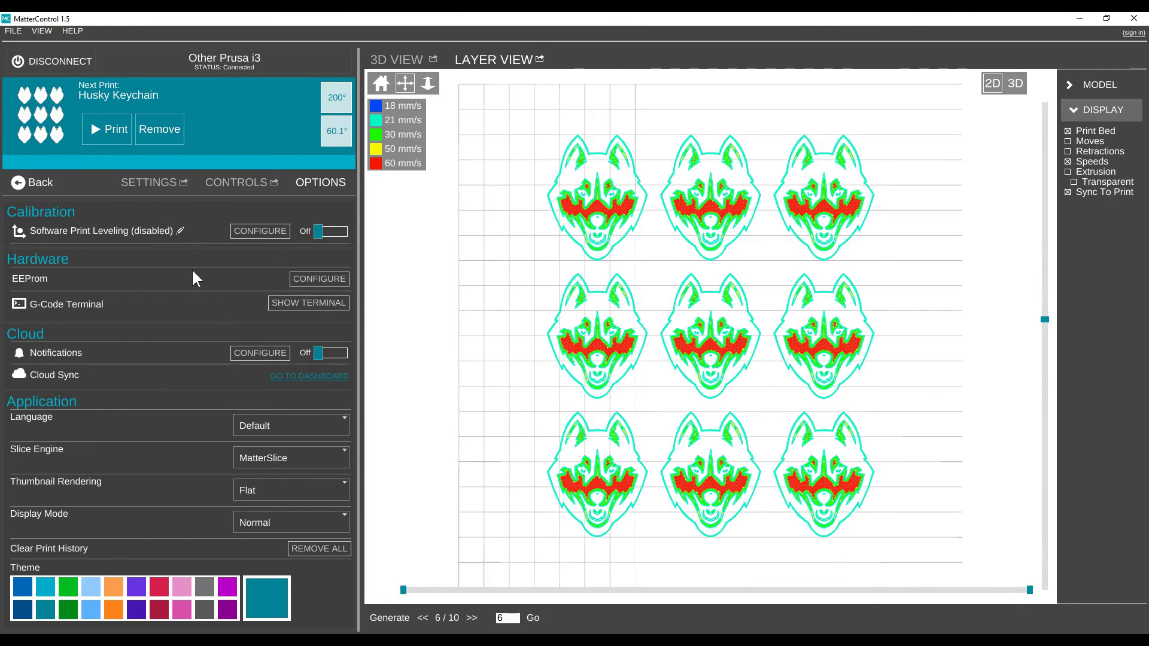
# Step: Open the firmware EEPROM configuration and examine its axis, acceleration, bed PID and extruder settings
pyautogui.click(297, 278)
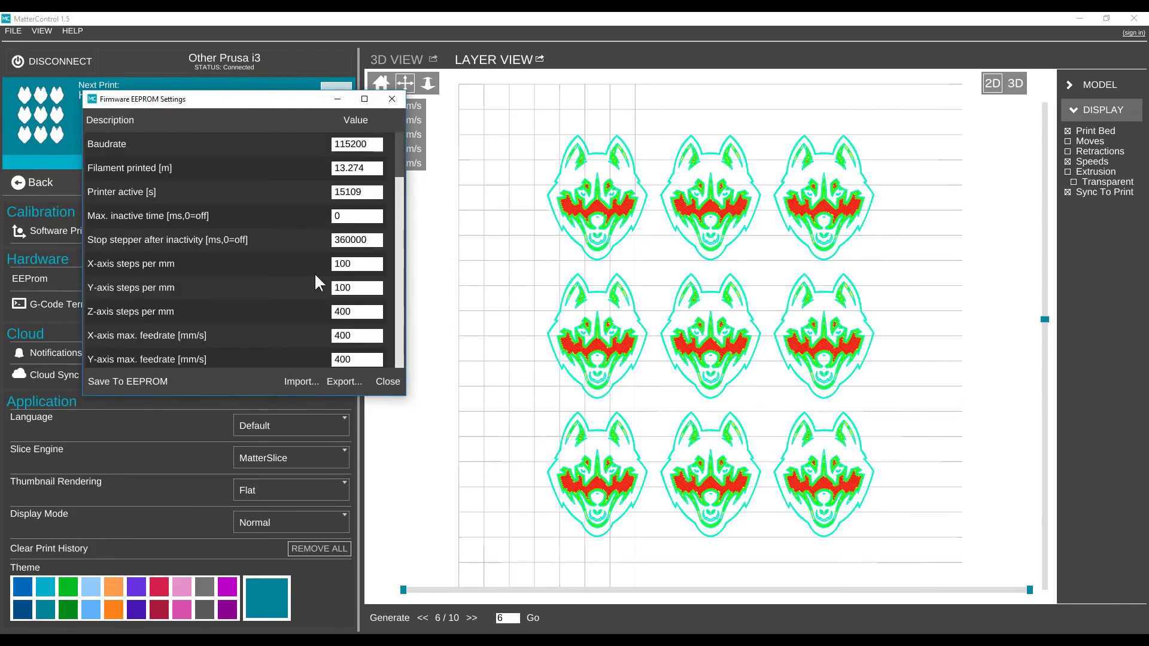
pyautogui.scroll(-1, 315, 276)
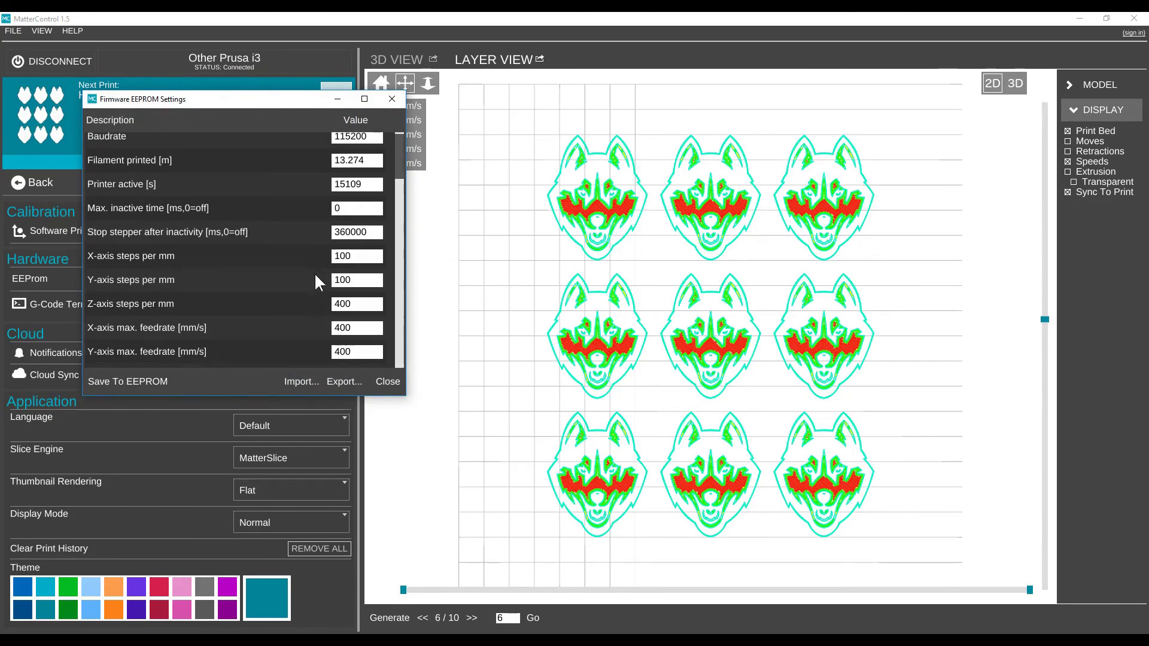
pyautogui.scroll(-3, 316, 276)
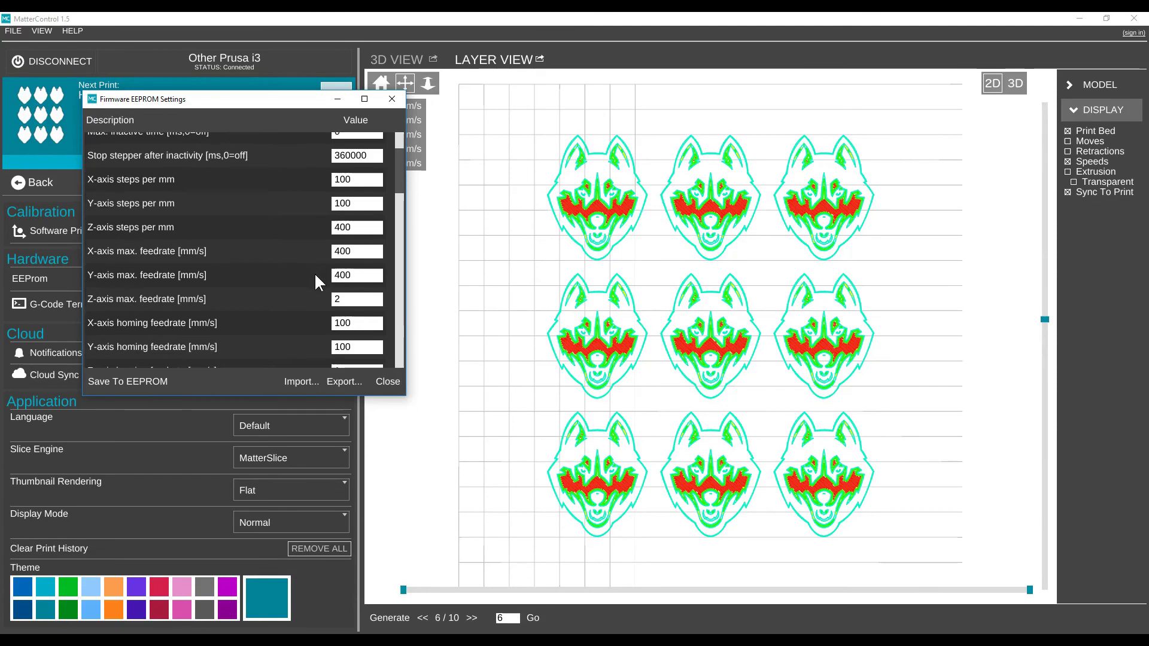
pyautogui.scroll(-9, 314, 277)
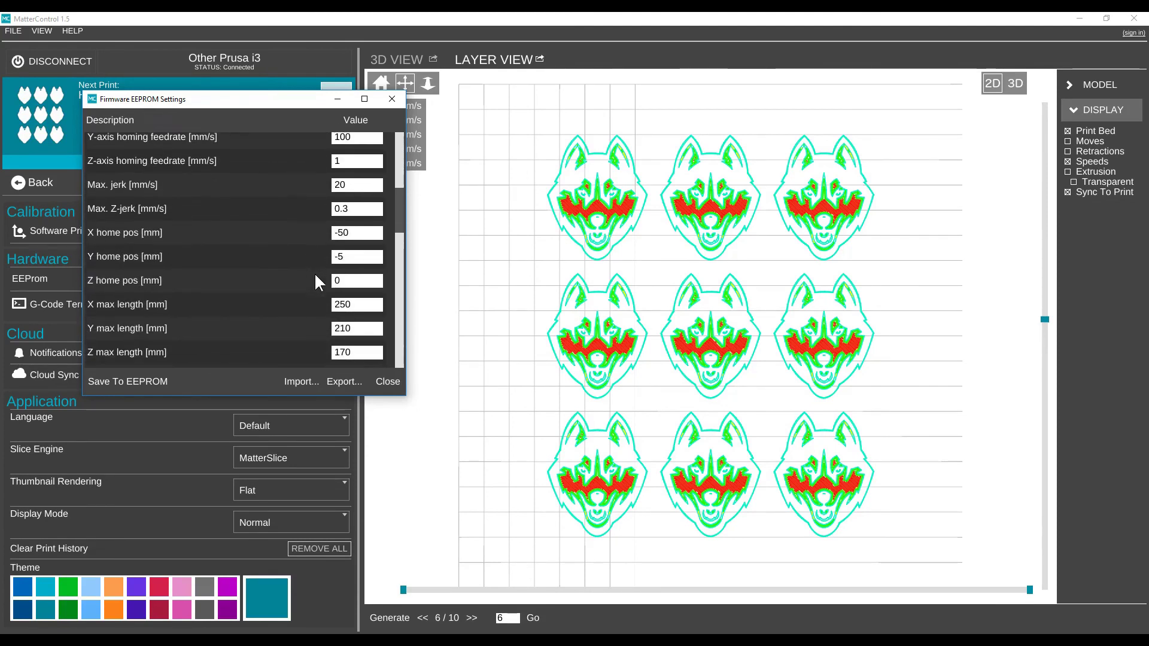
pyautogui.scroll(-7, 315, 277)
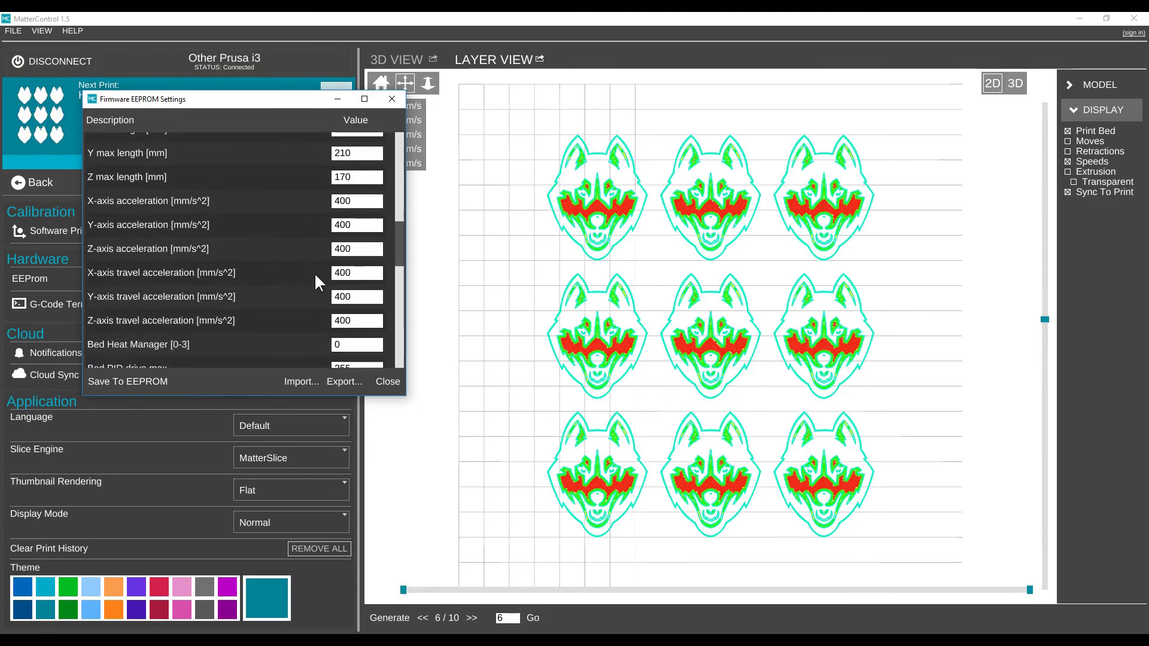
pyautogui.scroll(-7, 315, 277)
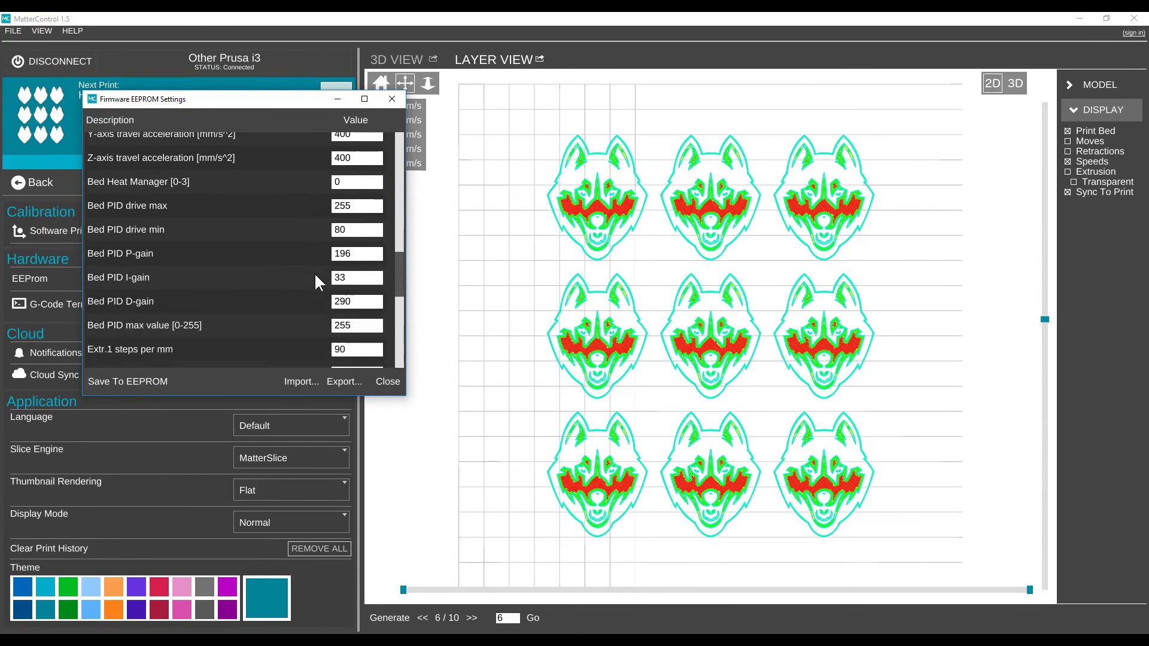
pyautogui.scroll(-2, 315, 277)
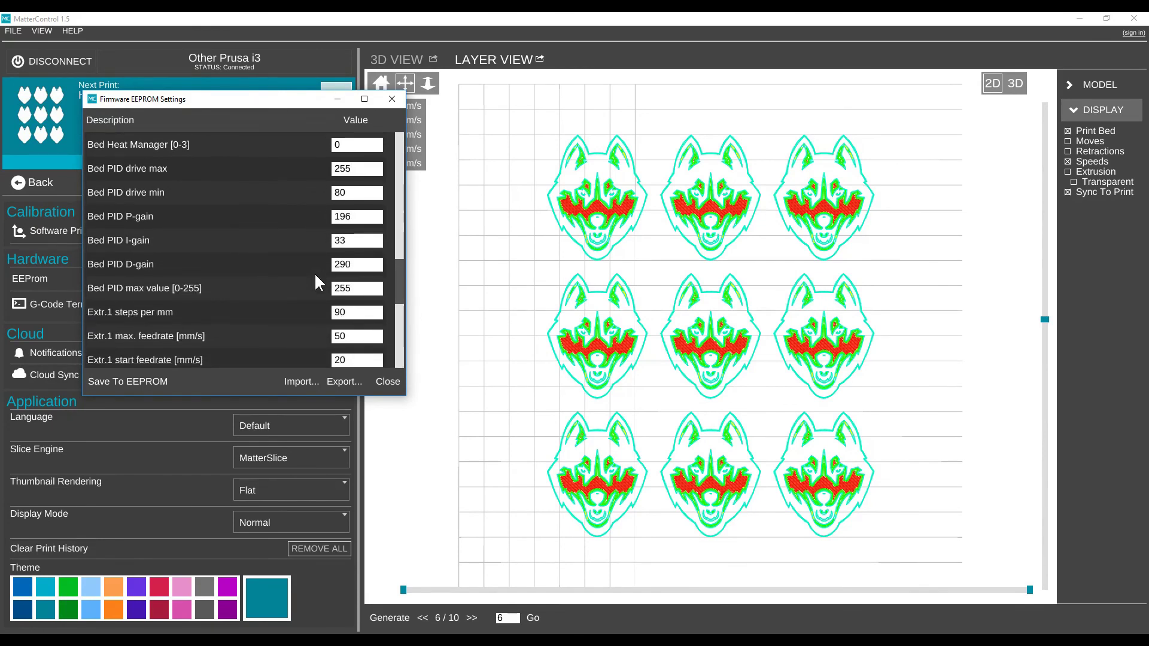
pyautogui.scroll(-2, 314, 272)
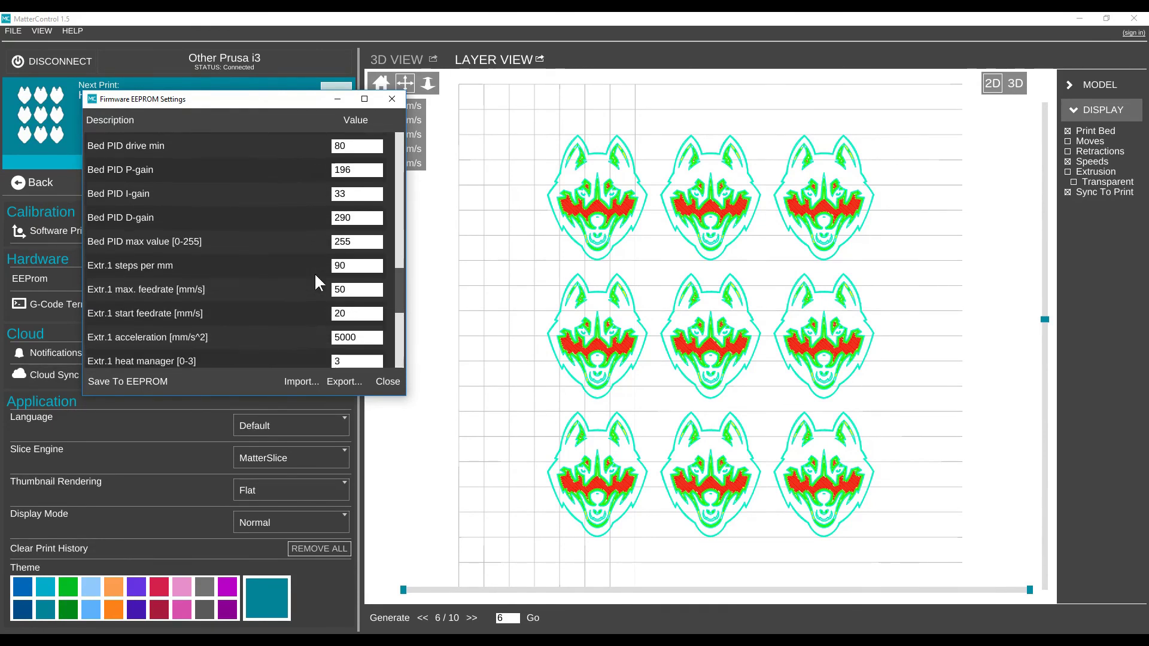
pyautogui.scroll(-3, 314, 271)
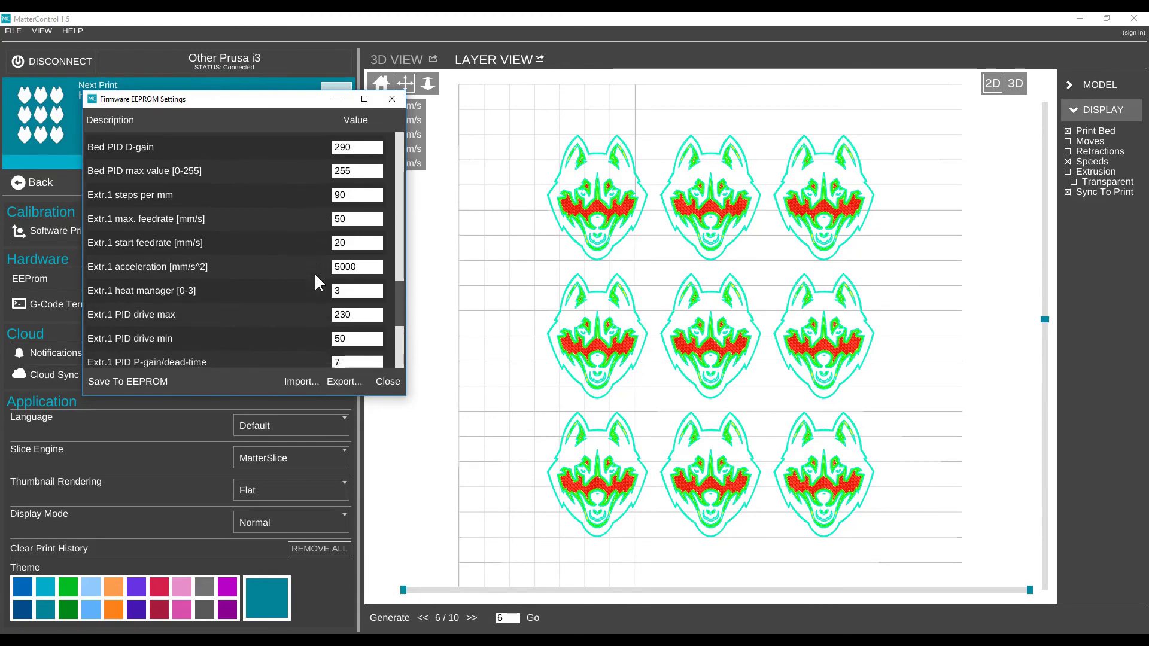
pyautogui.scroll(-3, 314, 272)
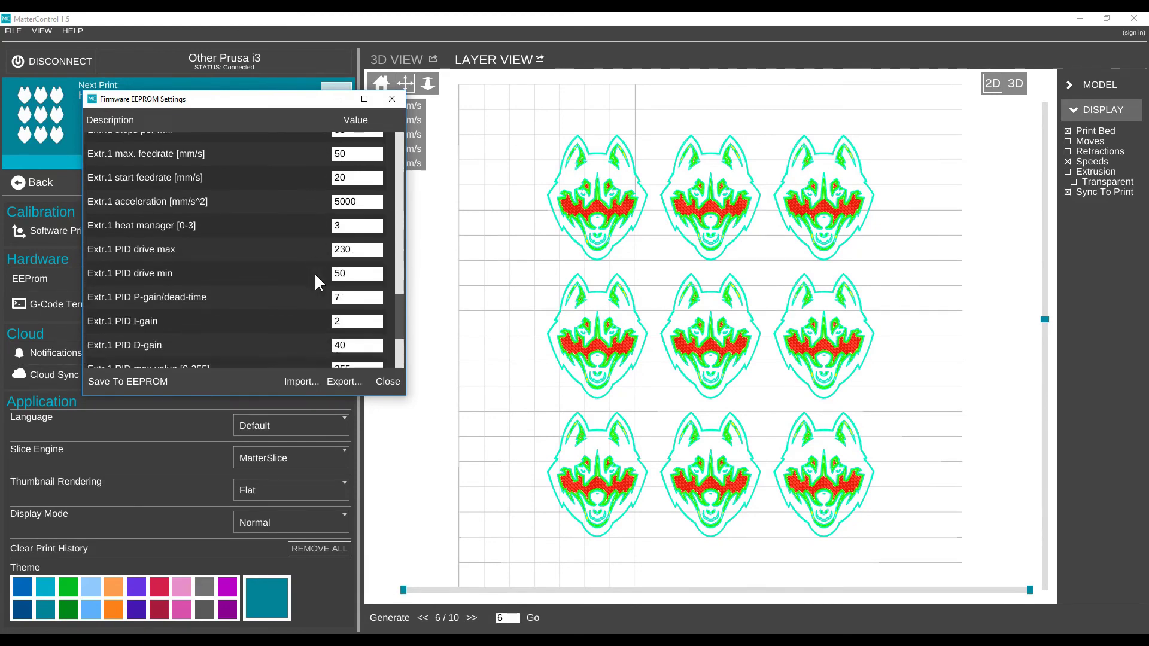